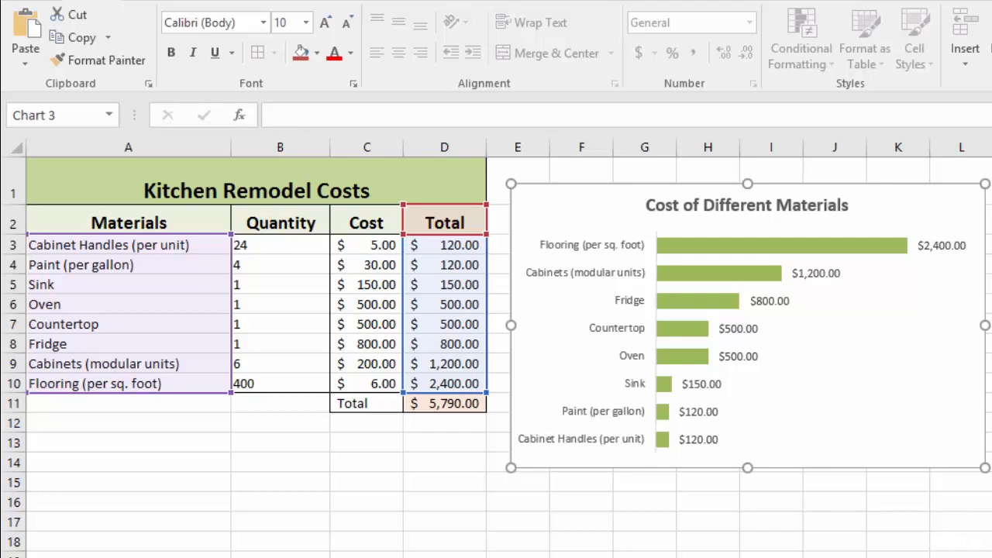
Step: Duplicate the Bar Chart sheet and place the copy directly after the original
click(961, 533)
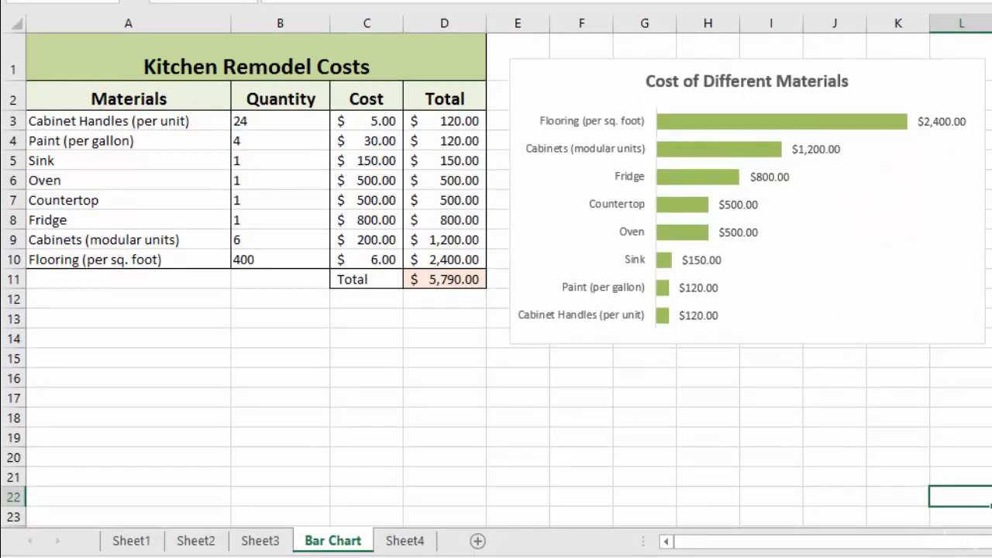
drag(333, 541, 384, 541)
drag(384, 541, 374, 541)
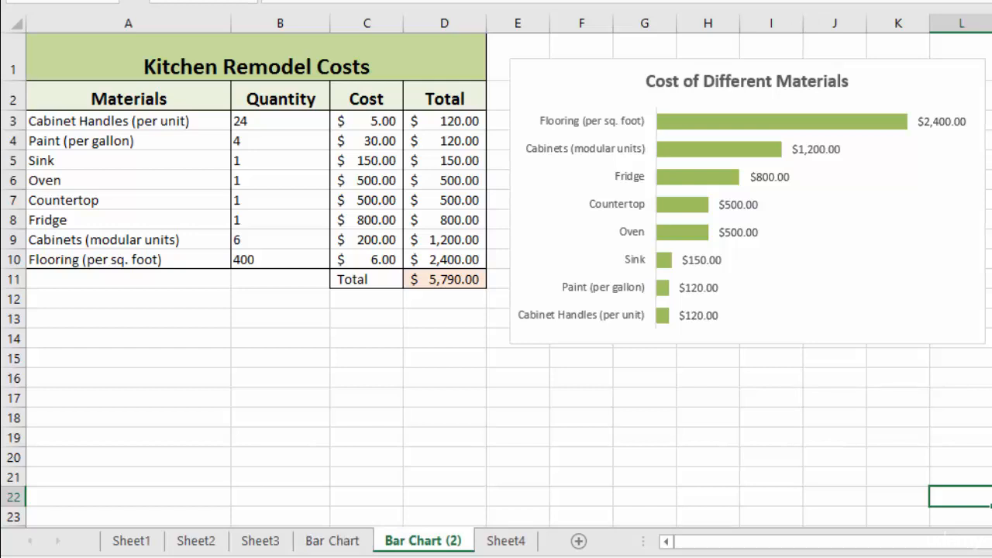
click(333, 541)
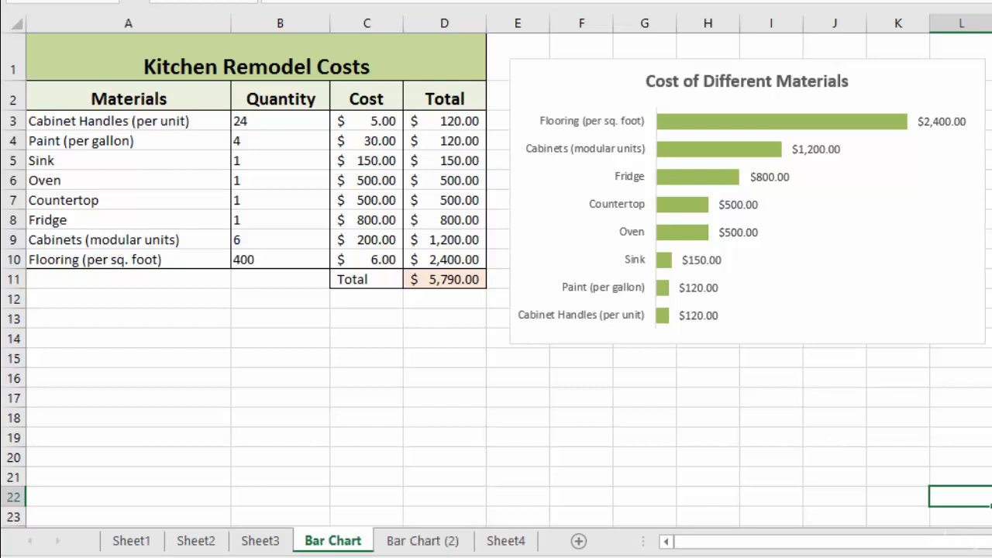
click(424, 541)
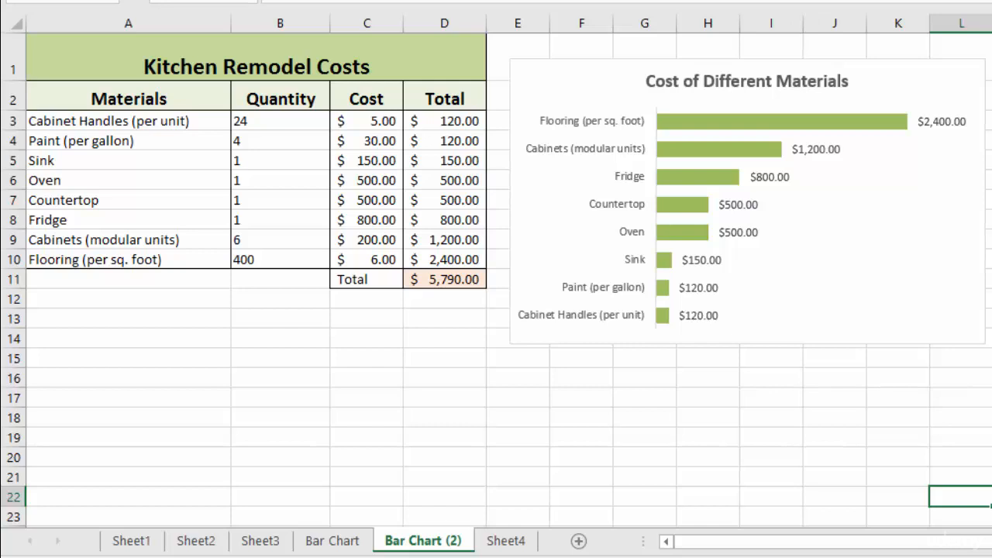
Step: Rename the copied sheet as Pie Chart
double_click(423, 541)
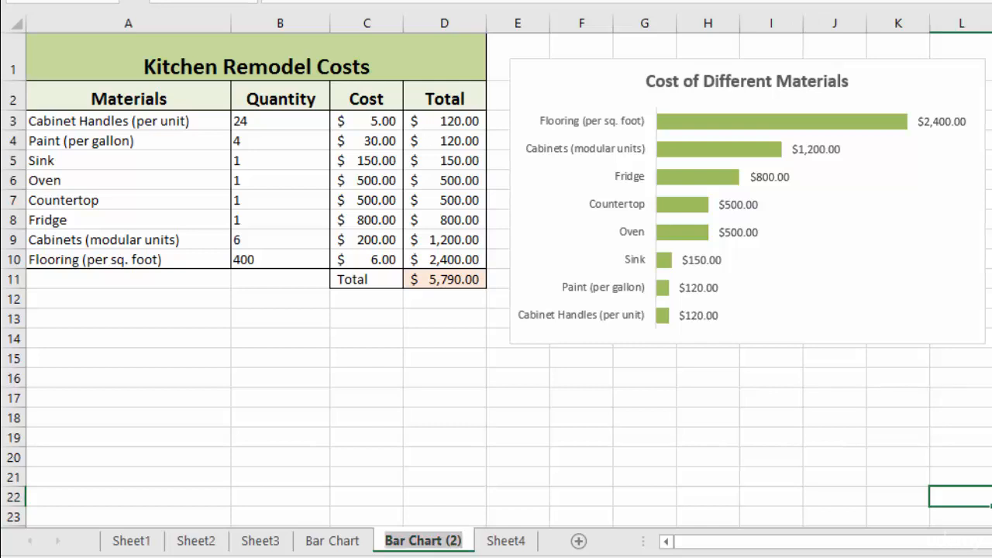
text(Pie Chart)
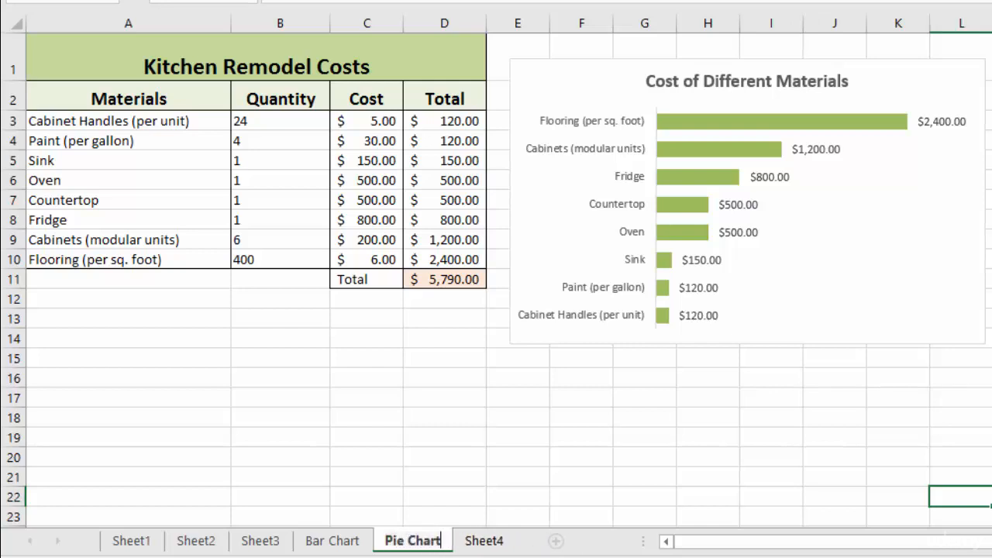
key(Return)
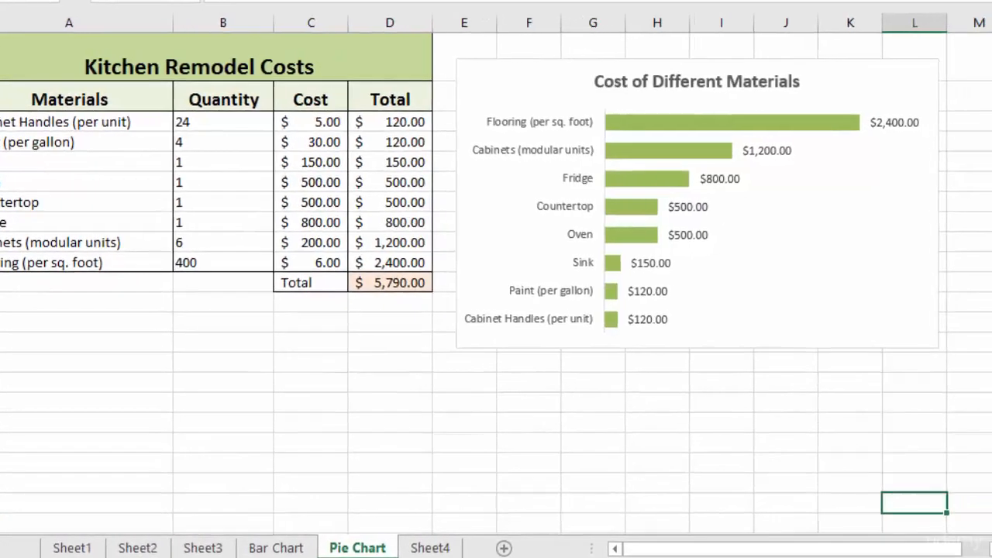
Step: Try the Pie chart type on the copied bar chart, and delete that chart from the sheet
click(595, 325)
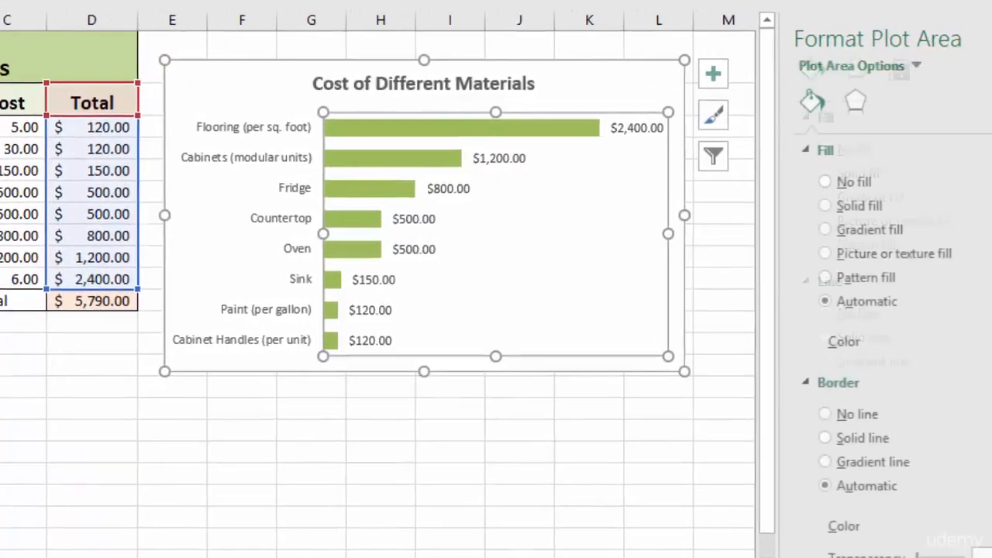
click(634, 89)
right_click(635, 90)
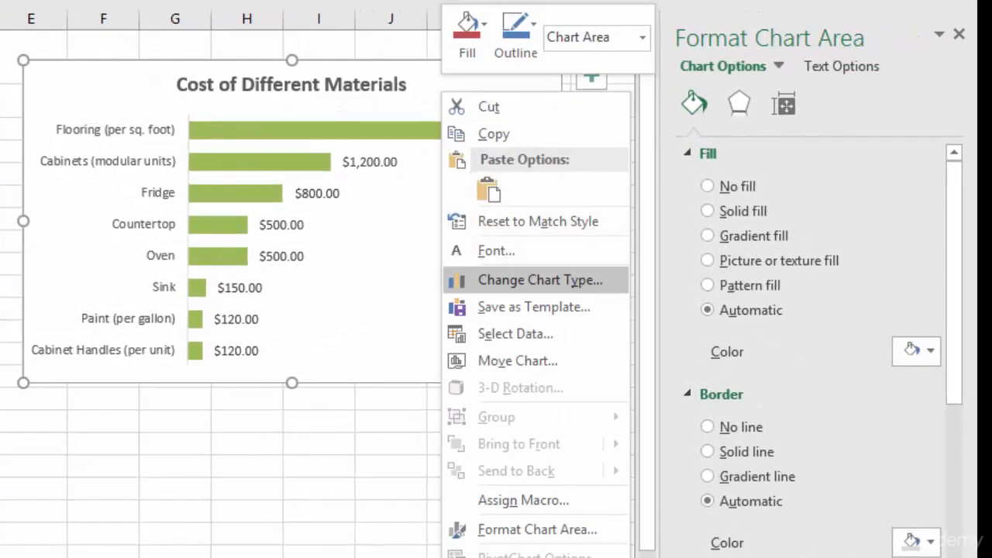
click(541, 280)
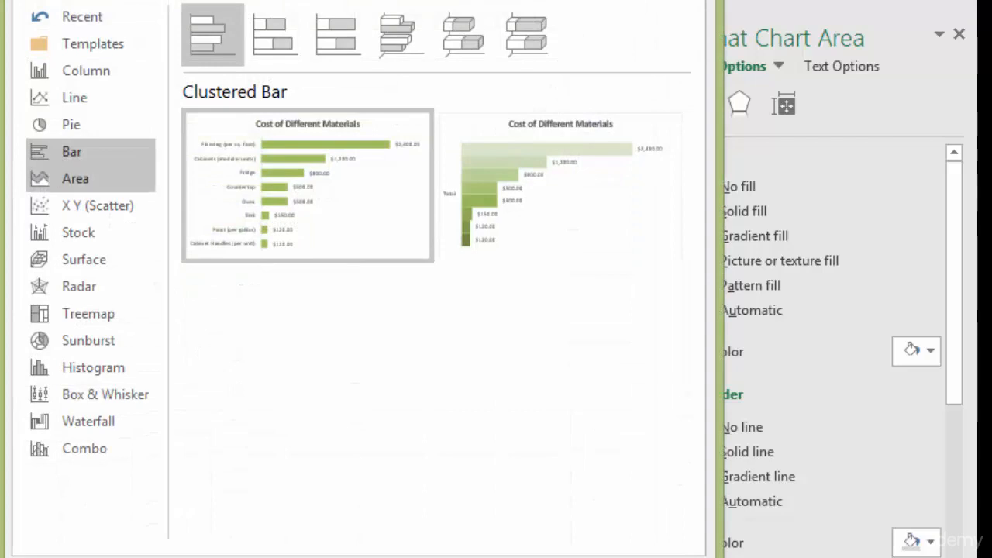
click(71, 124)
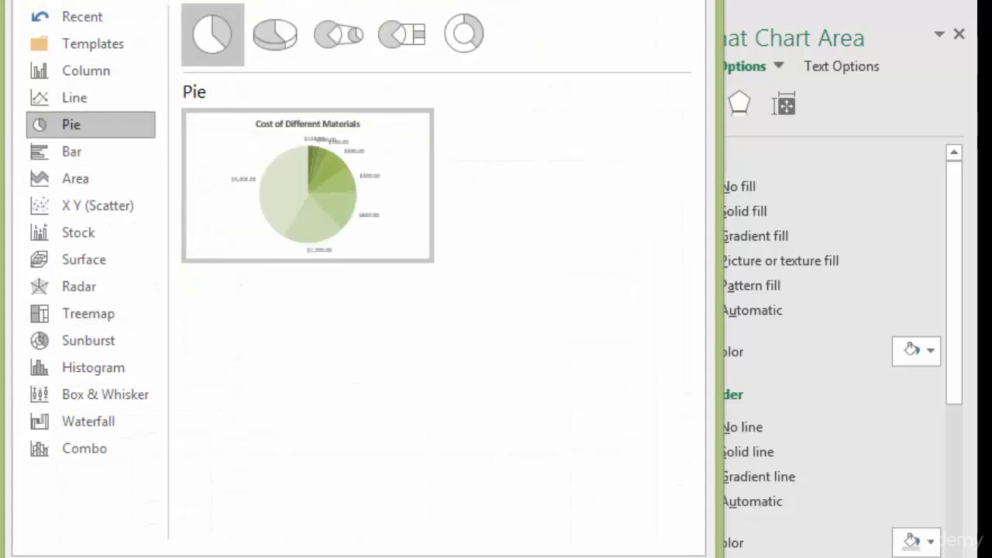
mouse_move(302, 186)
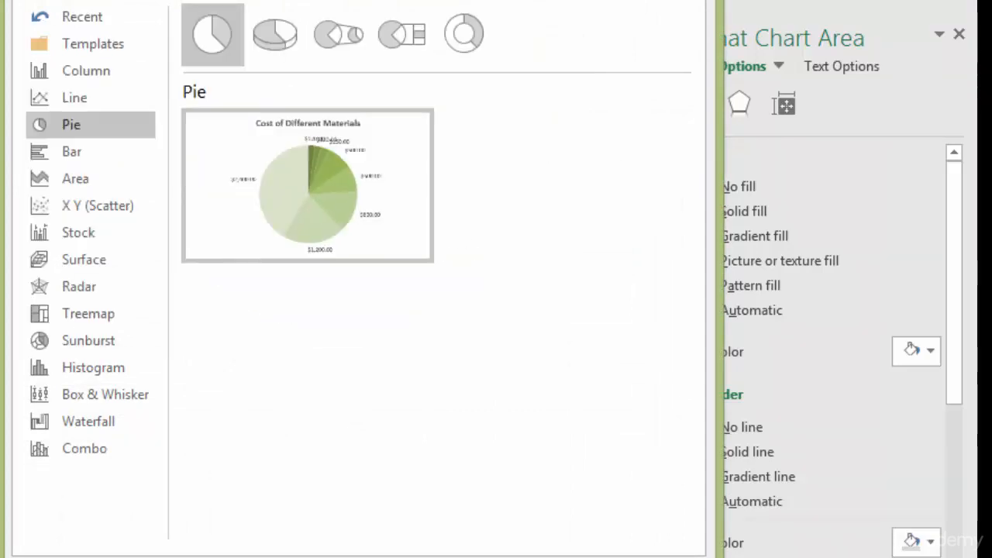
key(Return)
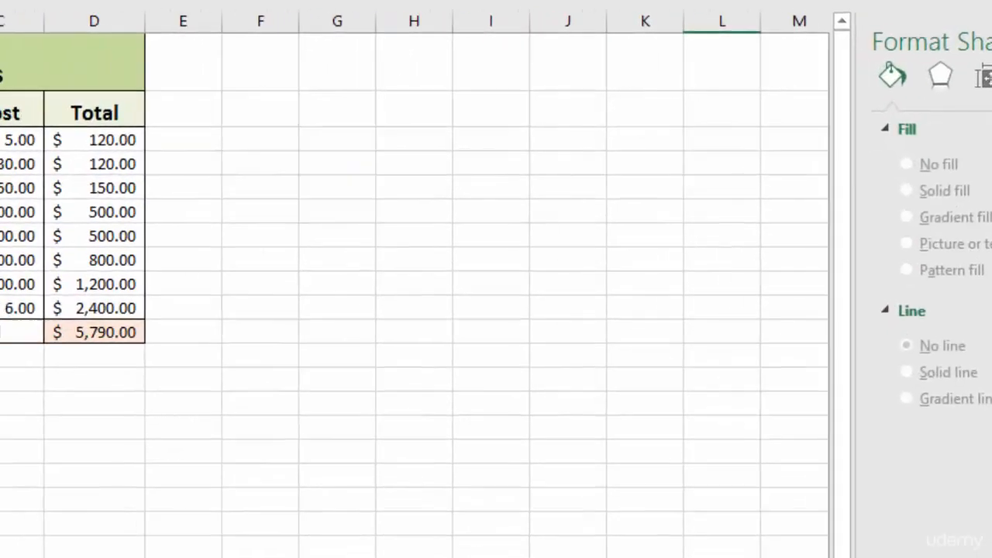
Step: Insert a 2-D pie chart based on the Materials and Total columns, rows 2 to 10
click(500, 431)
drag(197, 146, 197, 391)
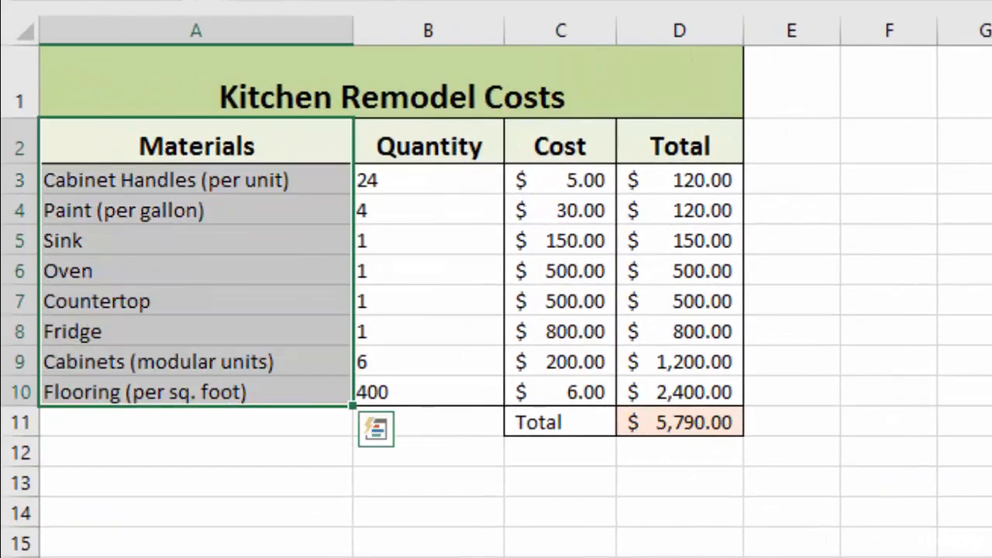
drag(679, 146, 679, 392)
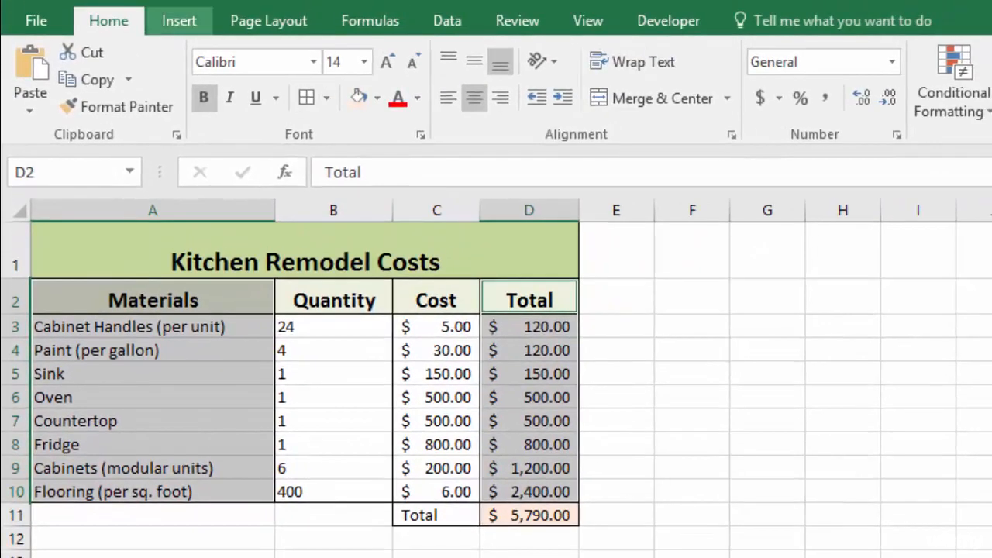
click(179, 21)
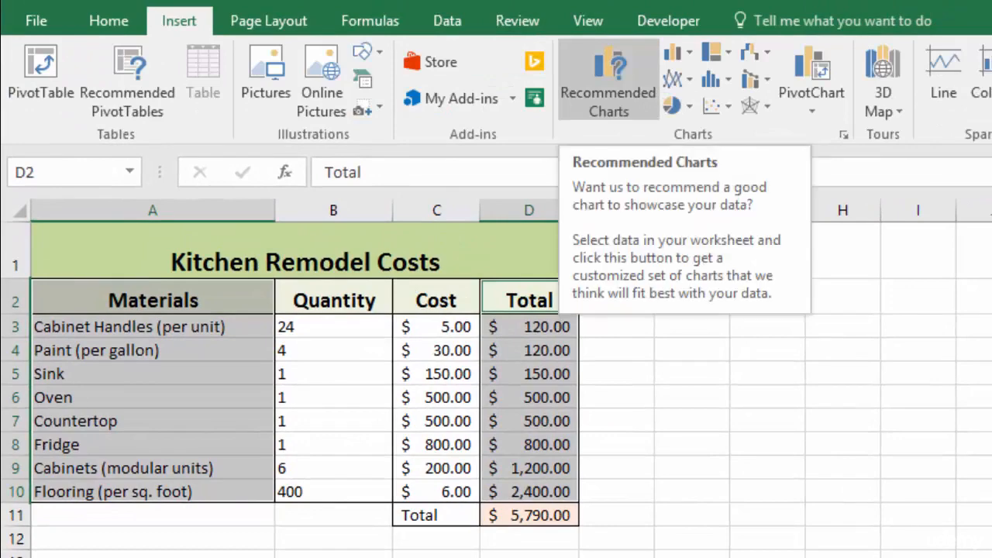
click(673, 106)
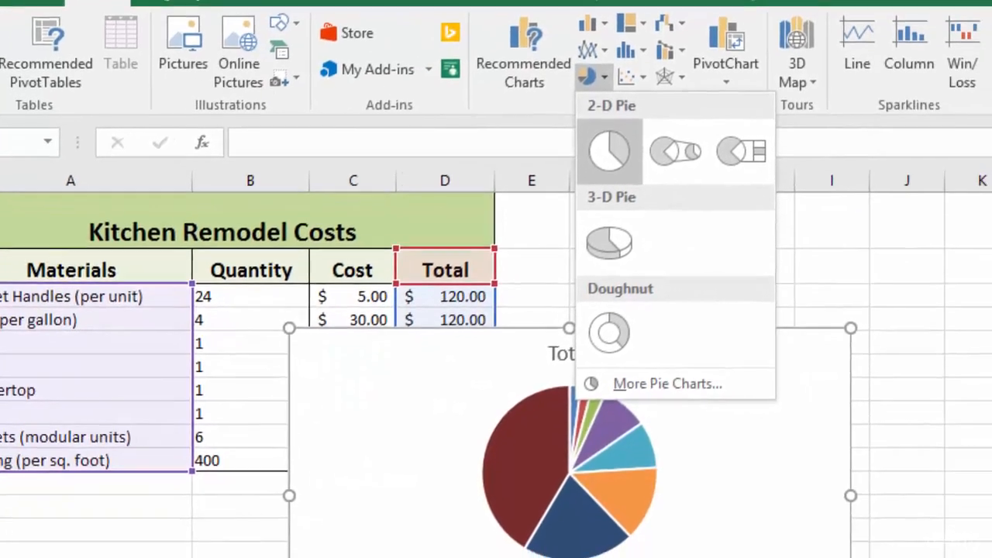
click(609, 152)
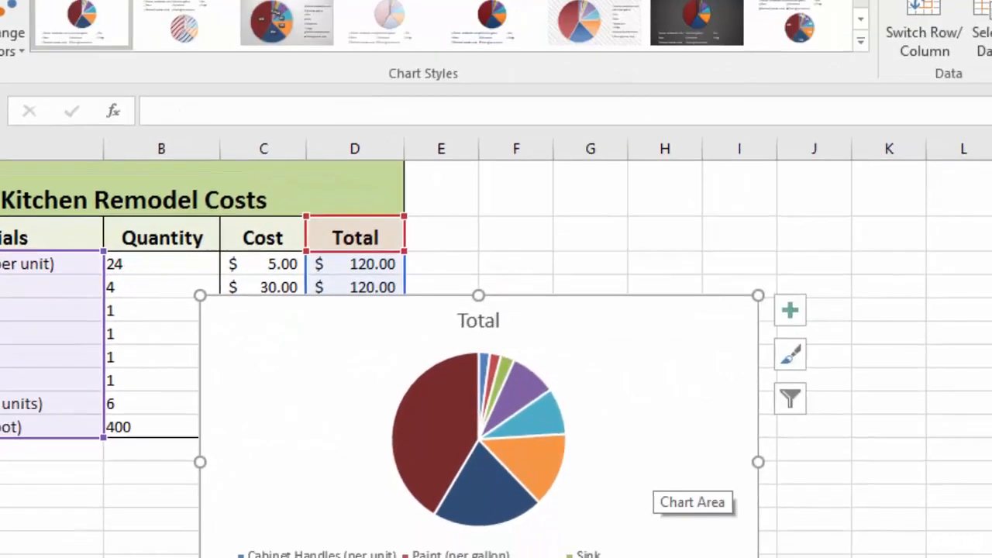
Step: Place the pie chart beside the table across columns E to L, and delete its legend
double_click(742, 515)
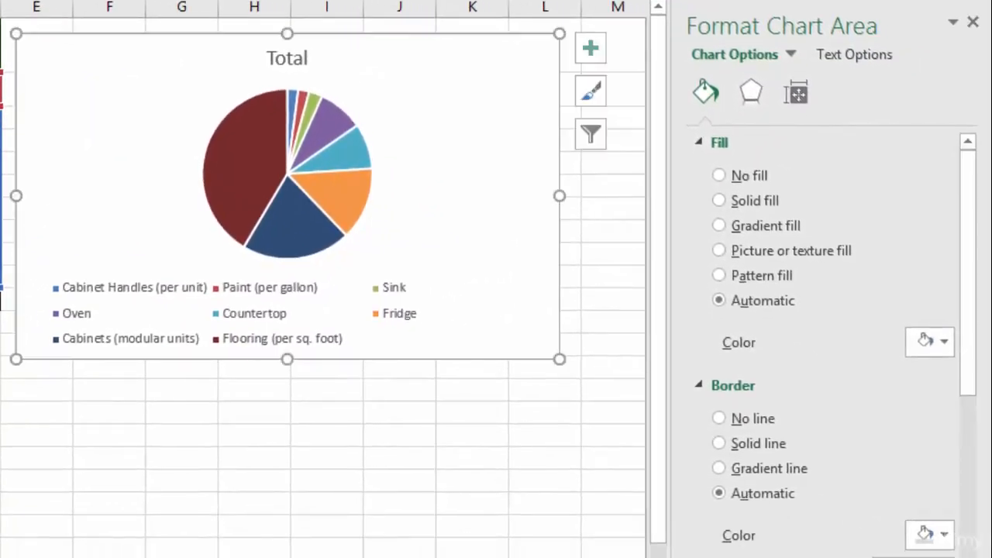
click(256, 339)
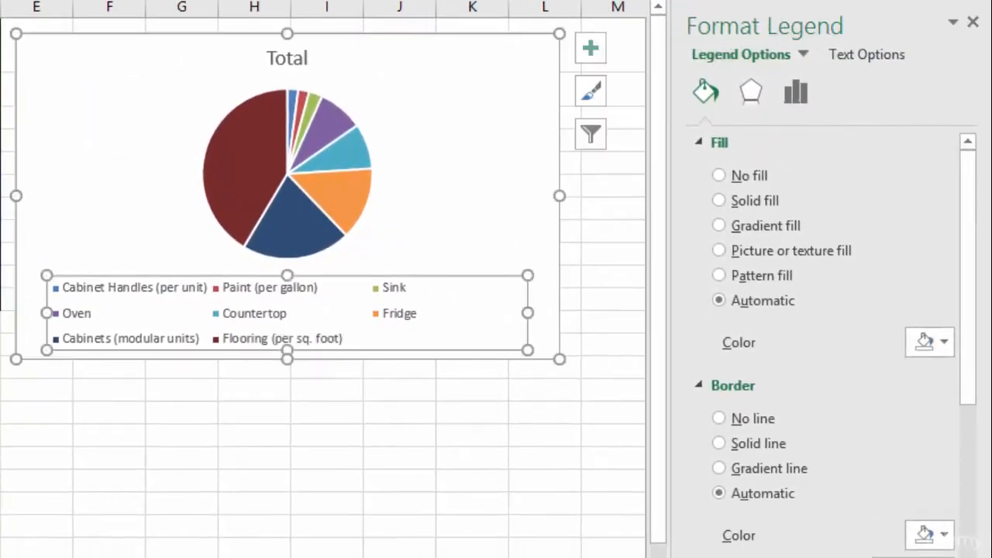
key(Delete)
Step: Change the pie chart's title to "Cost of Different Materials"
click(288, 58)
double_click(288, 59)
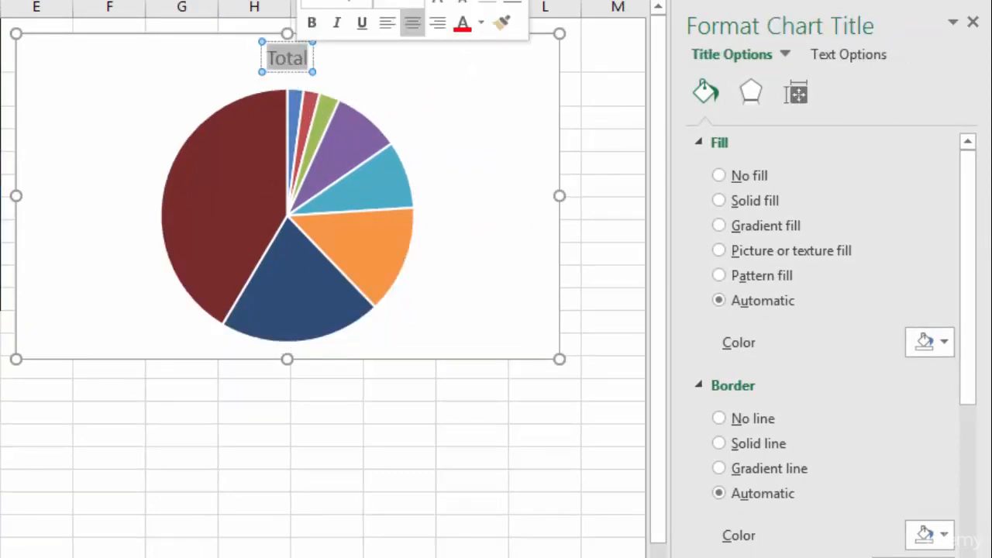
text(Cos)
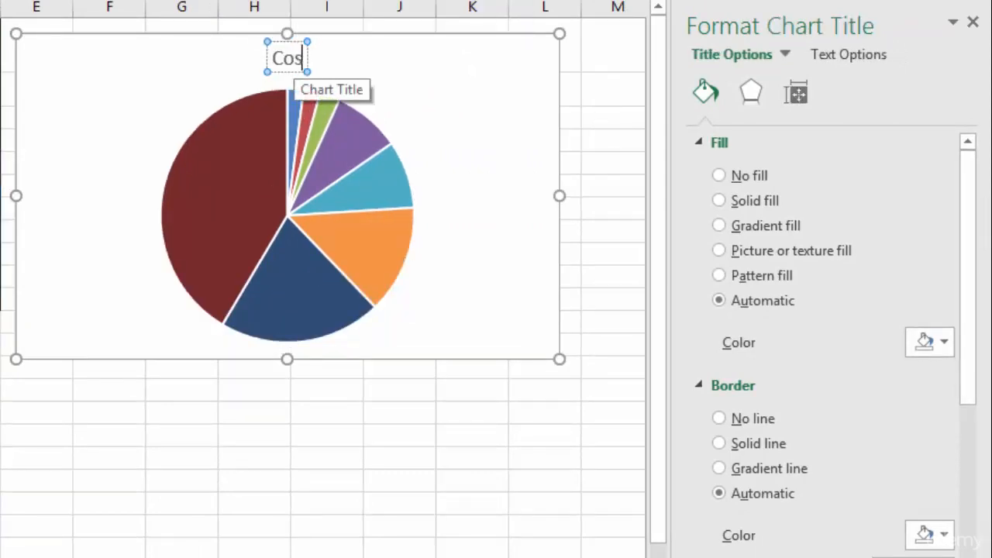
text(t of Differ)
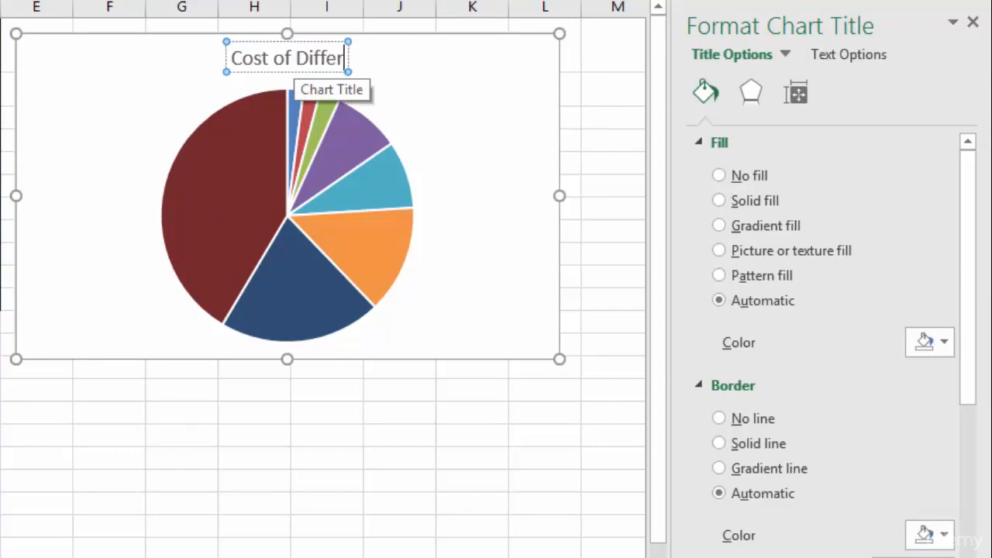
text(ent Materials)
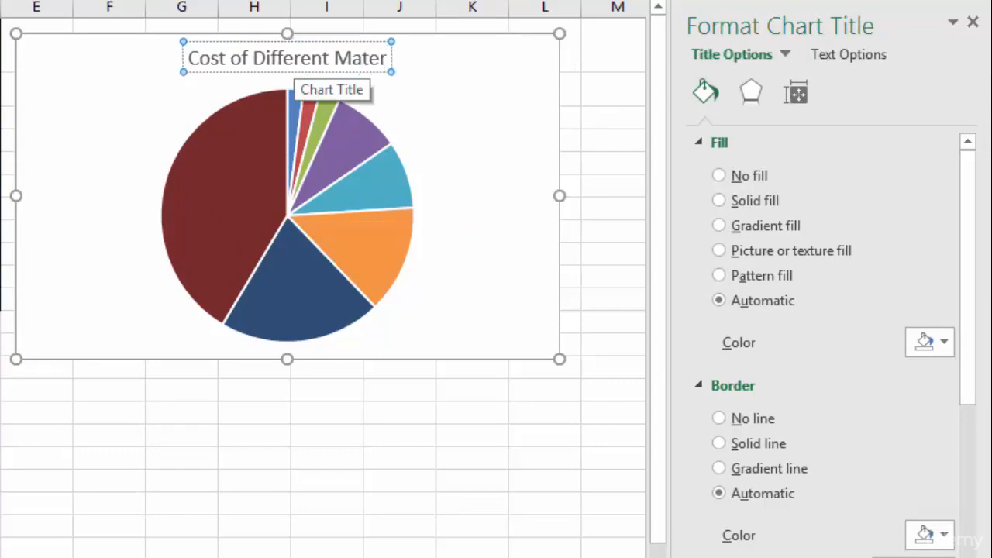
Step: Make the chart title bold and set its font size to 16
double_click(276, 59)
triple_click(276, 59)
click(307, 25)
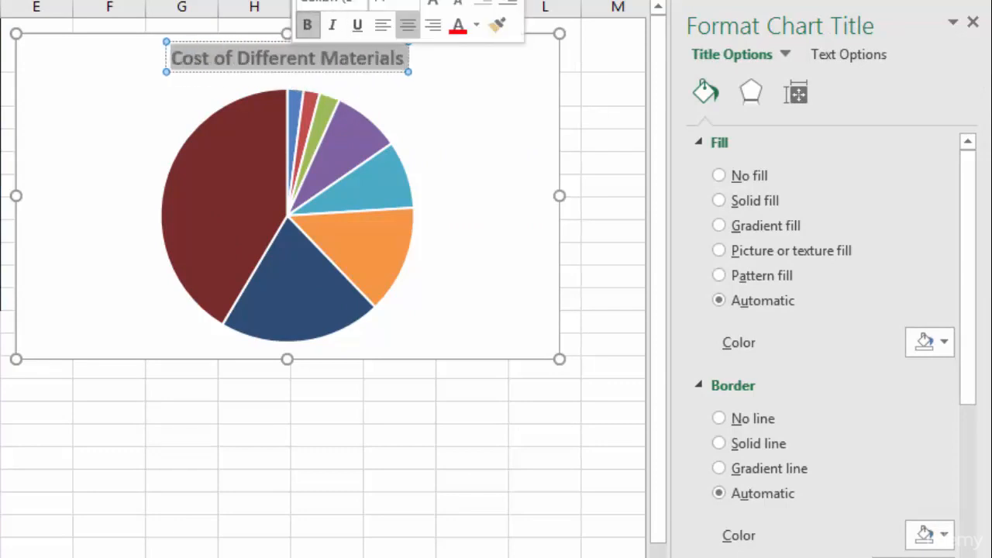
click(412, 3)
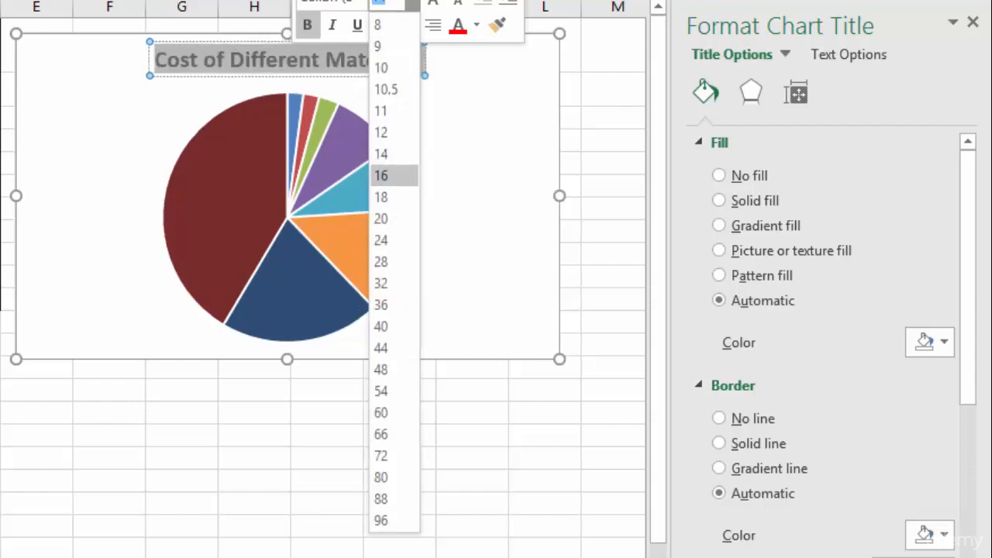
click(394, 175)
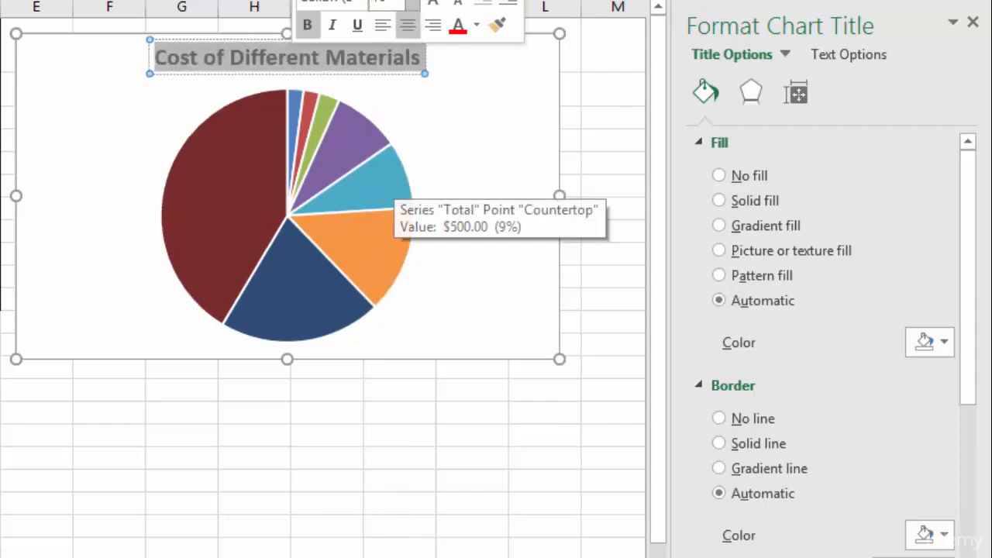
click(469, 99)
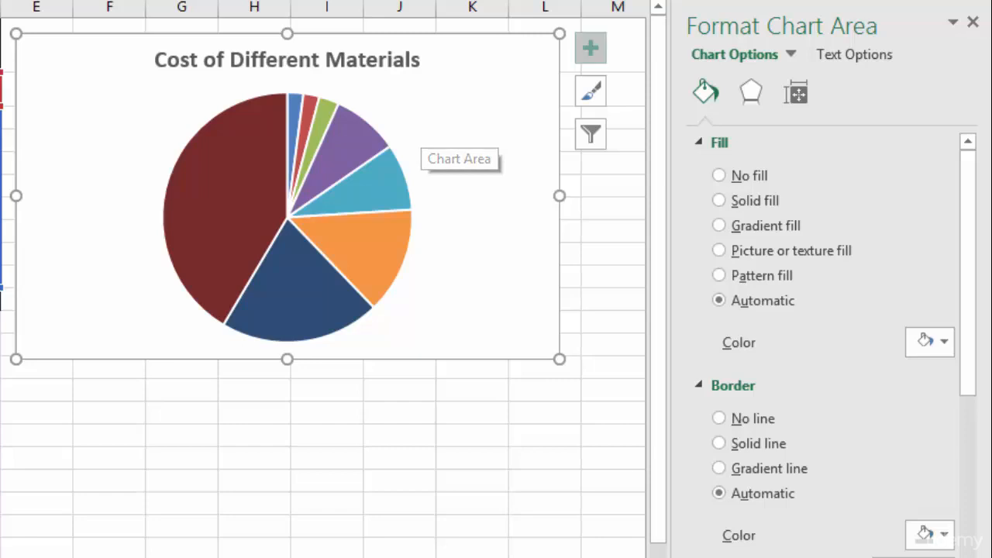
Step: Add data labels to the pie chart at the Outside End position
click(591, 48)
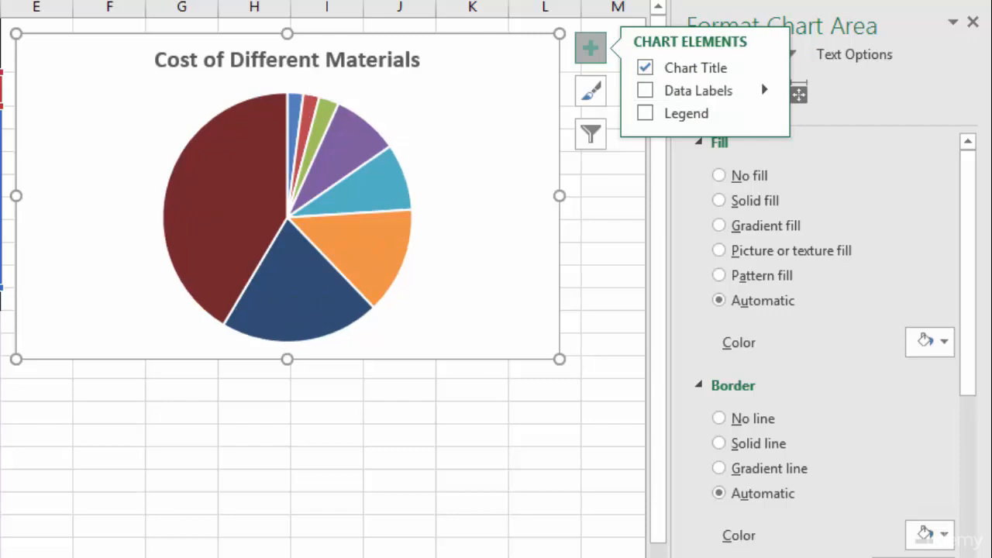
click(765, 90)
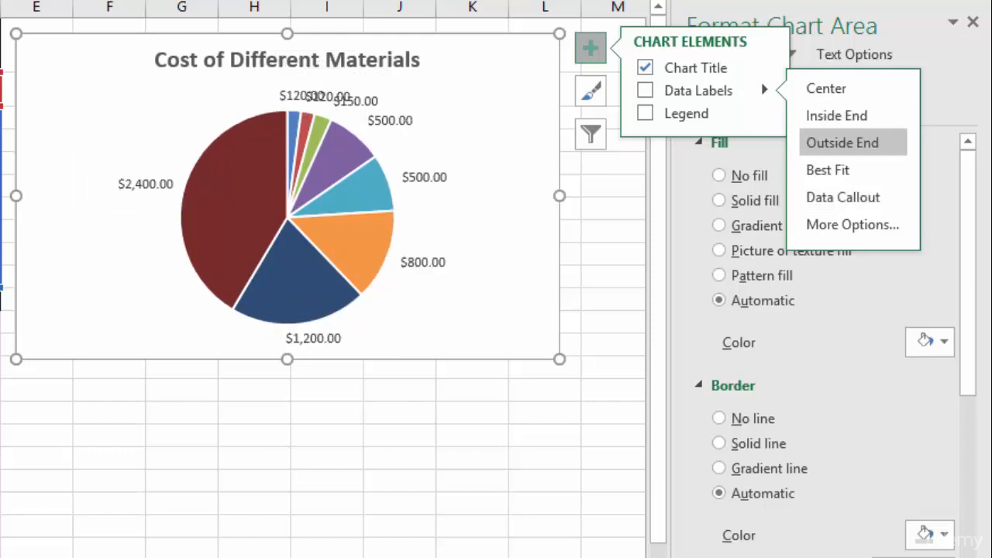
click(843, 142)
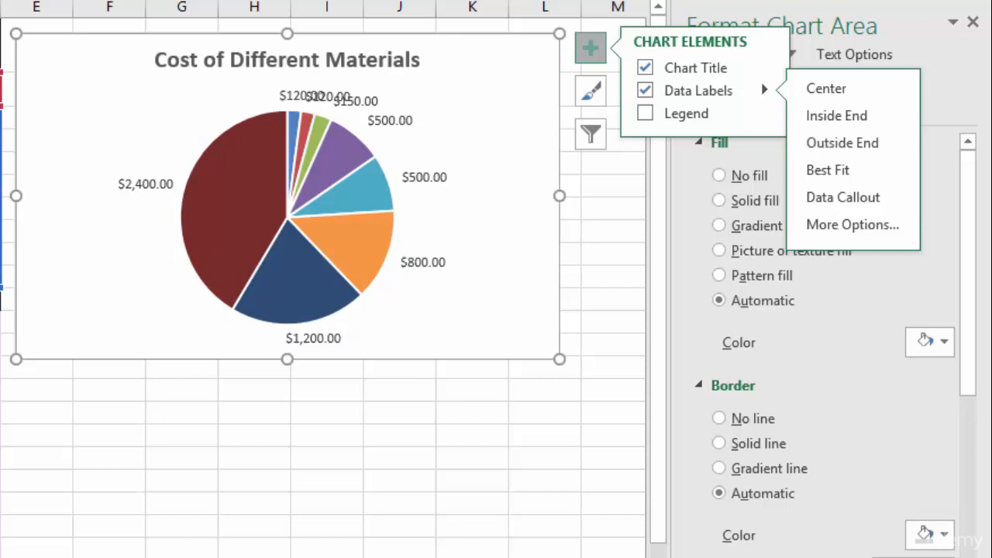
click(591, 48)
Step: Apply the Colorful palette Color 2 to the pie chart
click(591, 91)
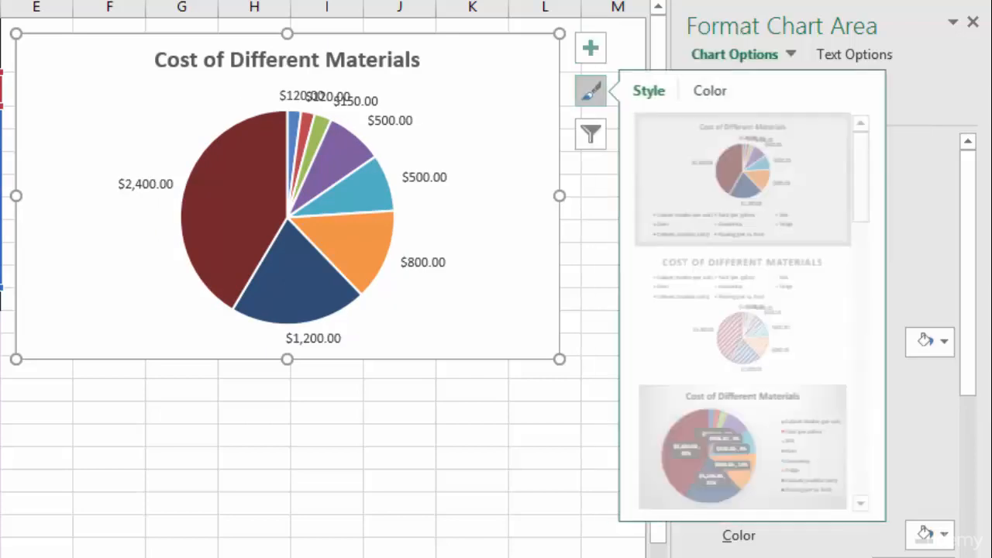
click(712, 91)
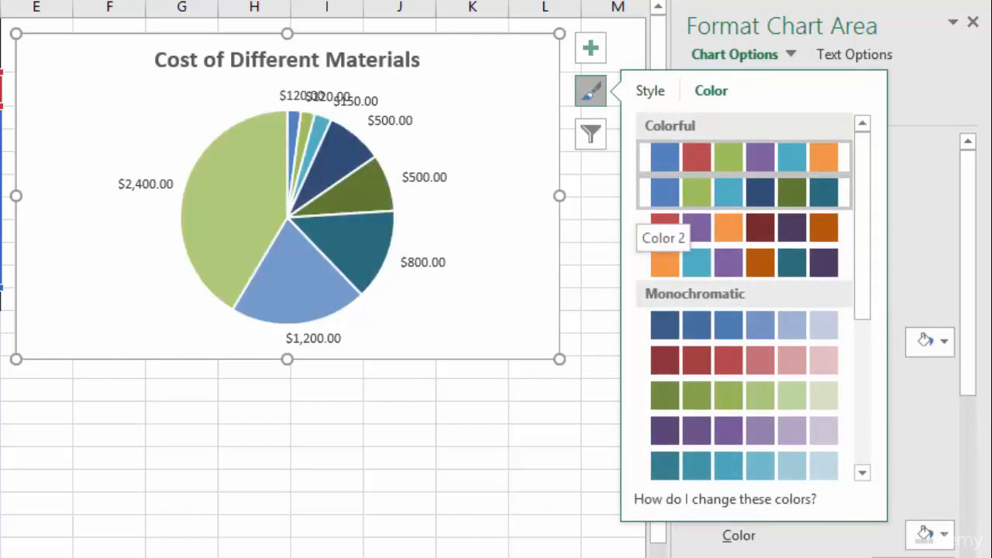
click(660, 200)
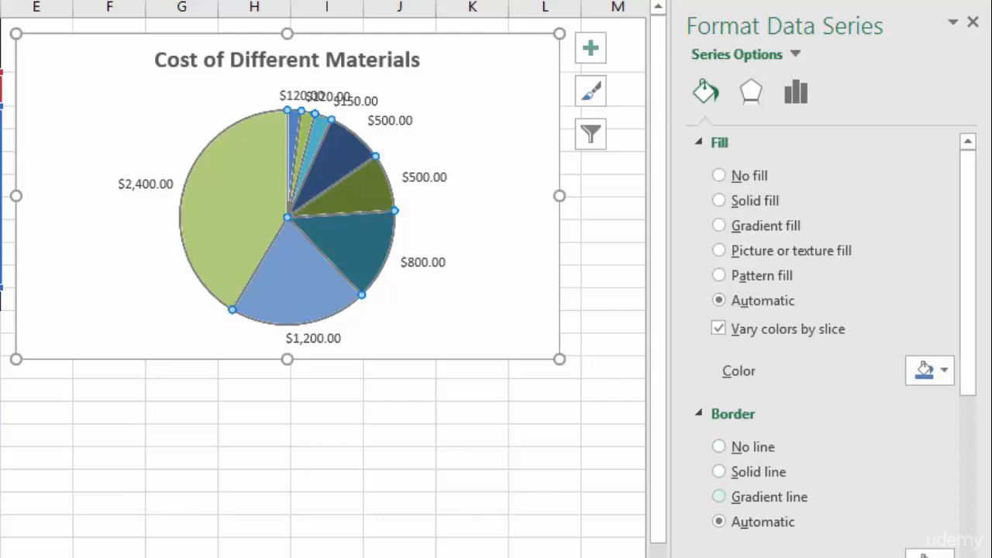
Step: Try a gradient line and a solid line as the border of the pie slices
click(719, 497)
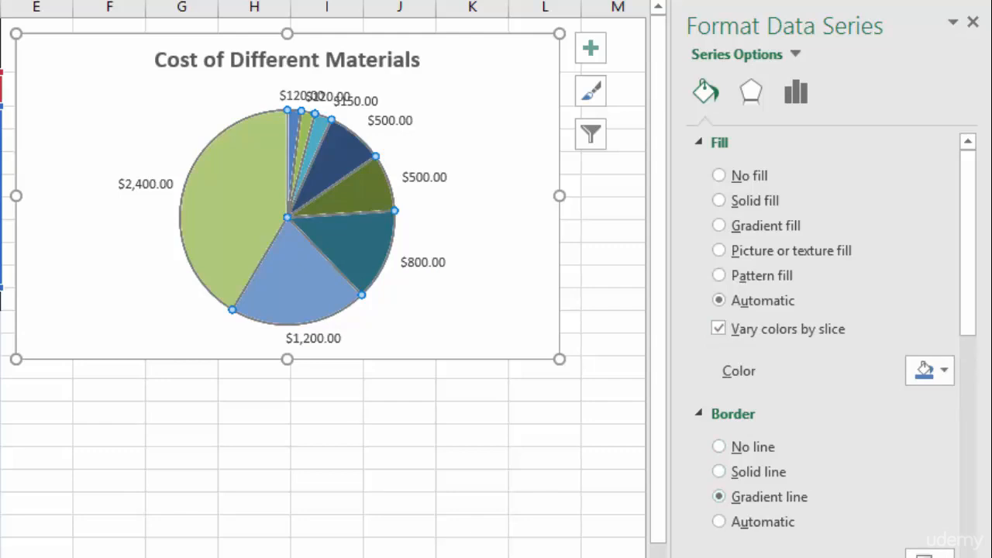
click(490, 299)
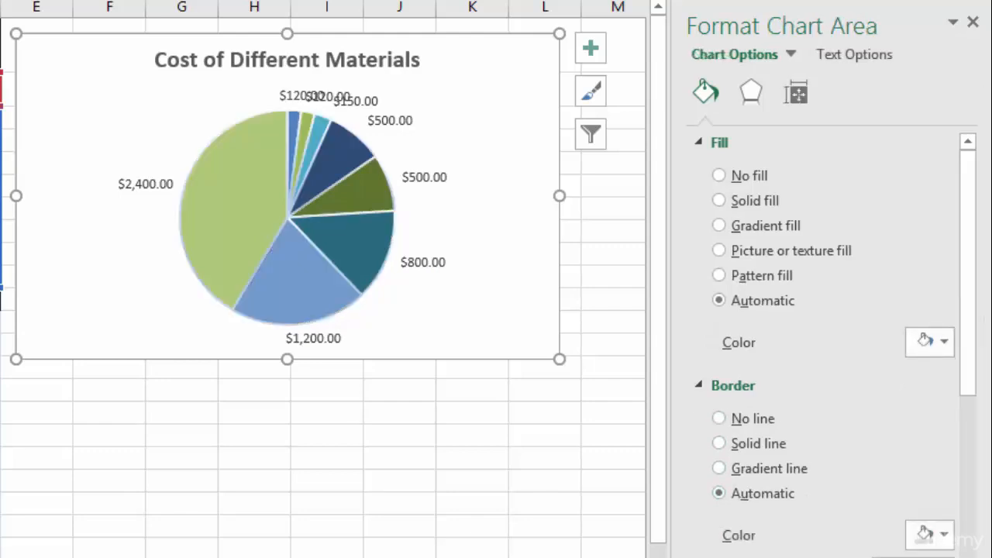
click(325, 263)
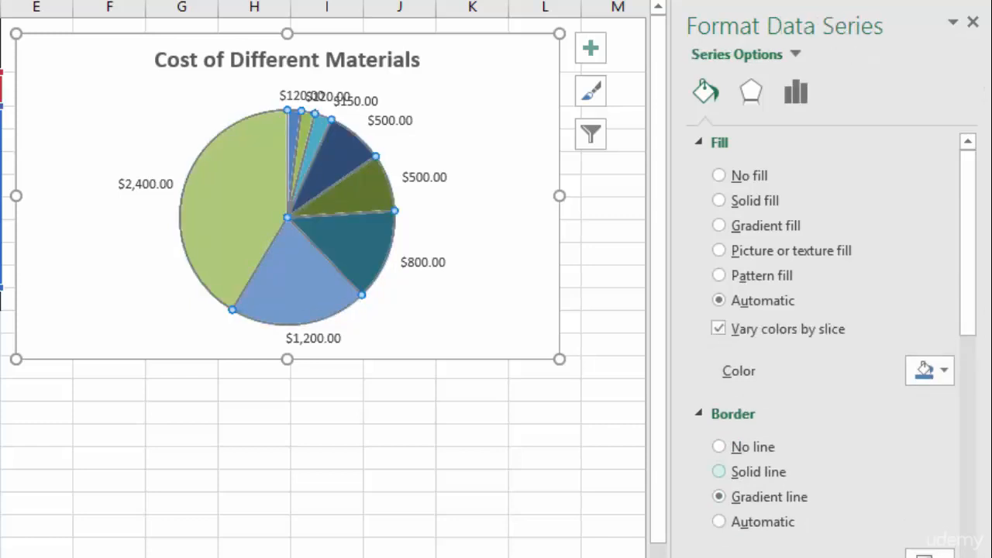
click(720, 471)
click(491, 301)
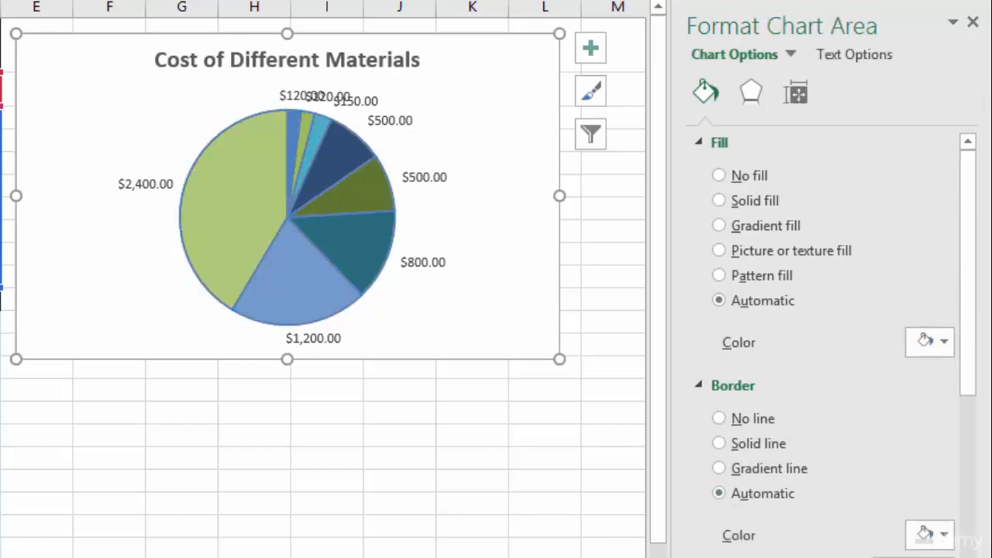
Step: Set the border to No line for both the pie slices and the chart area
key(ctrl+z)
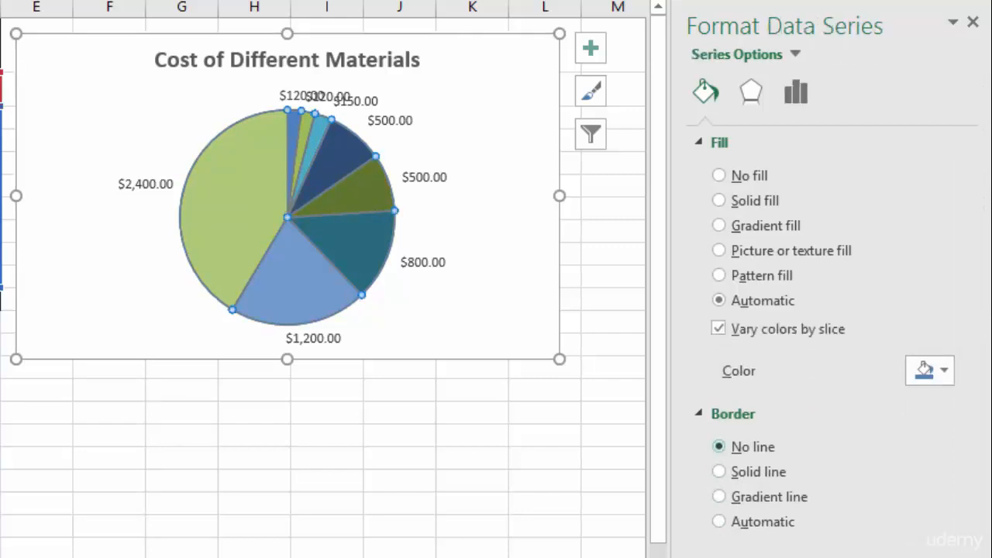
key(ctrl+z)
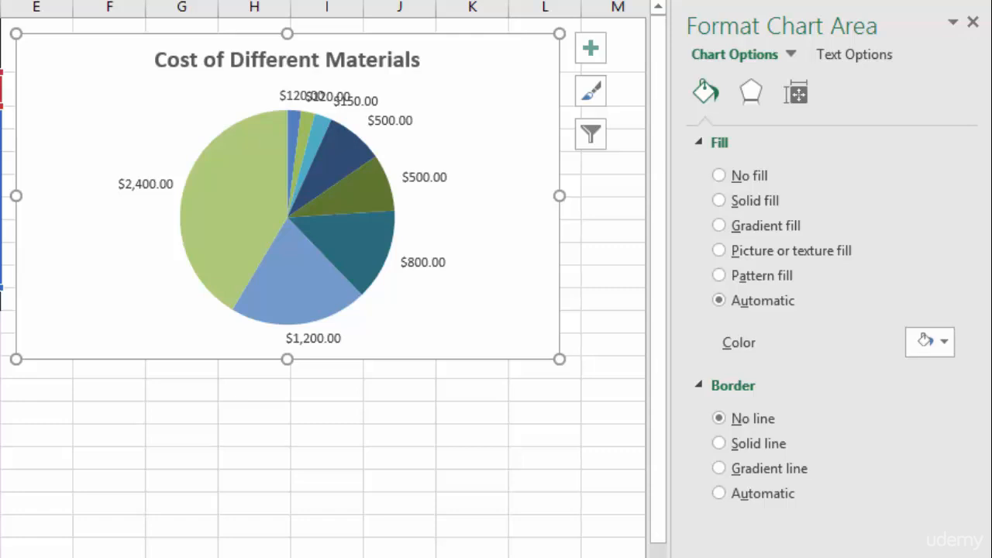
Step: Try rotating the pie series with first-slice angles of 65°, 112° and 223°, and undo the rotation back to 0°
click(287, 221)
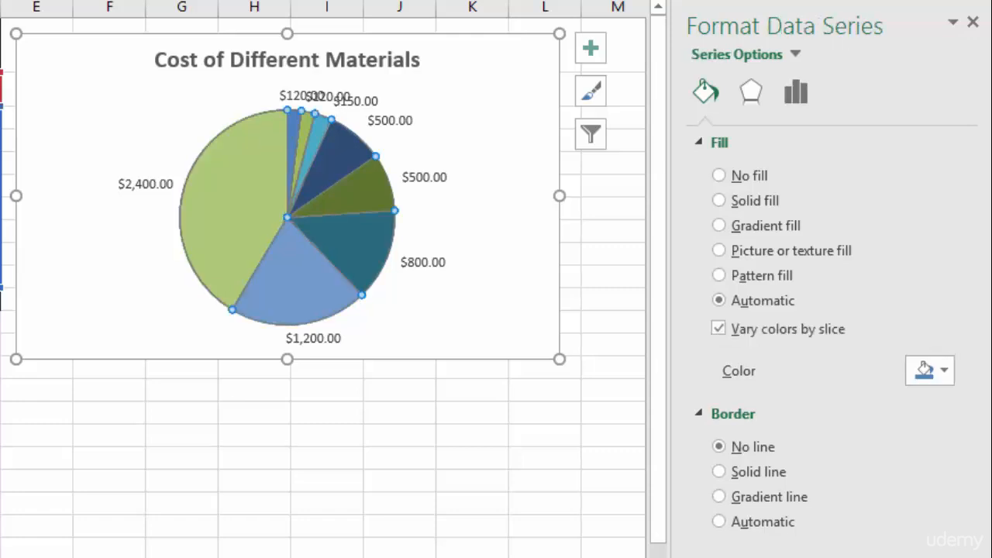
right_click(235, 199)
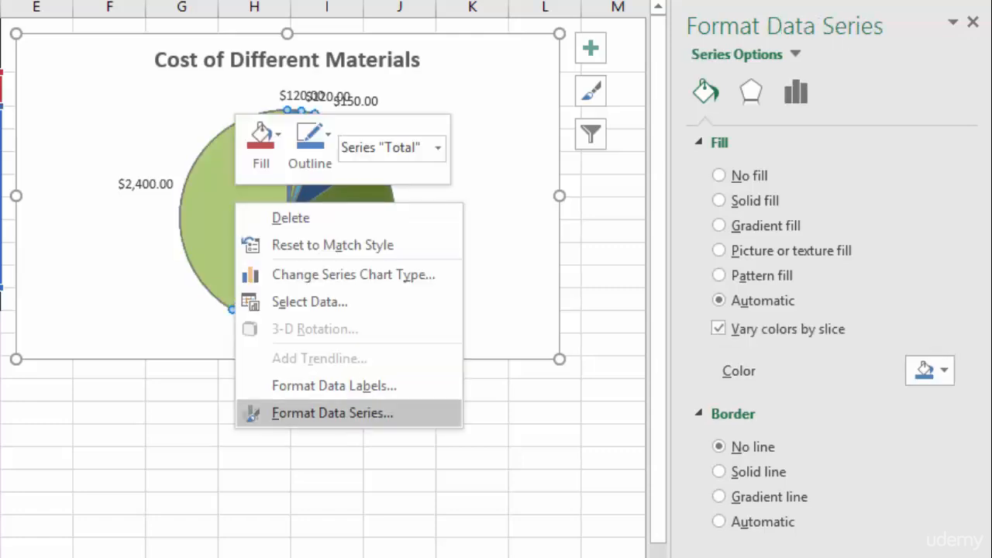
click(333, 412)
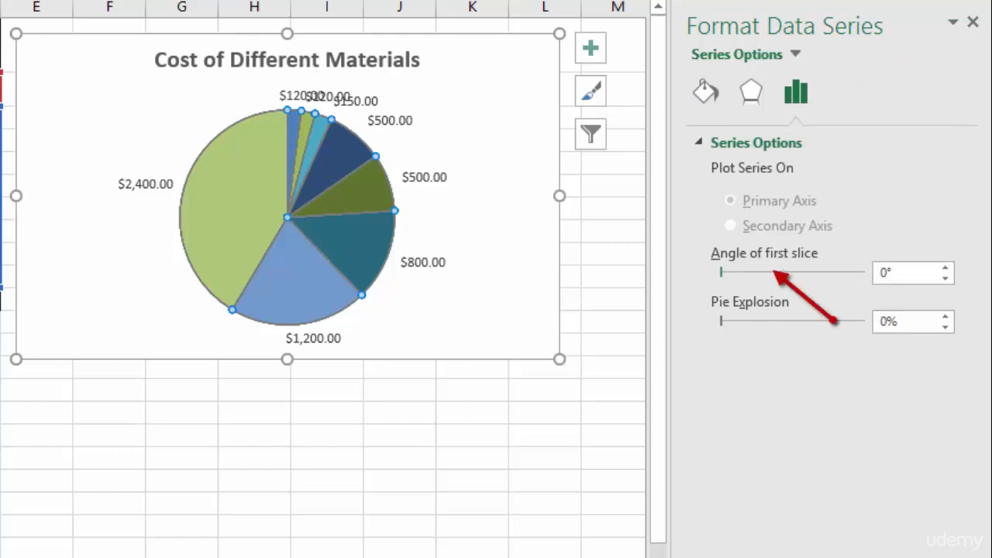
drag(721, 272, 746, 272)
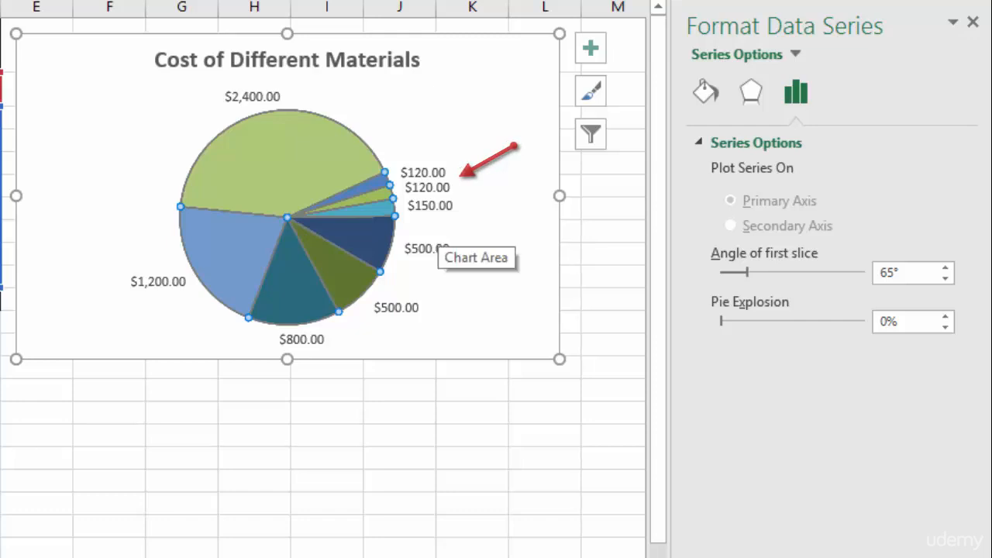
drag(747, 272, 767, 272)
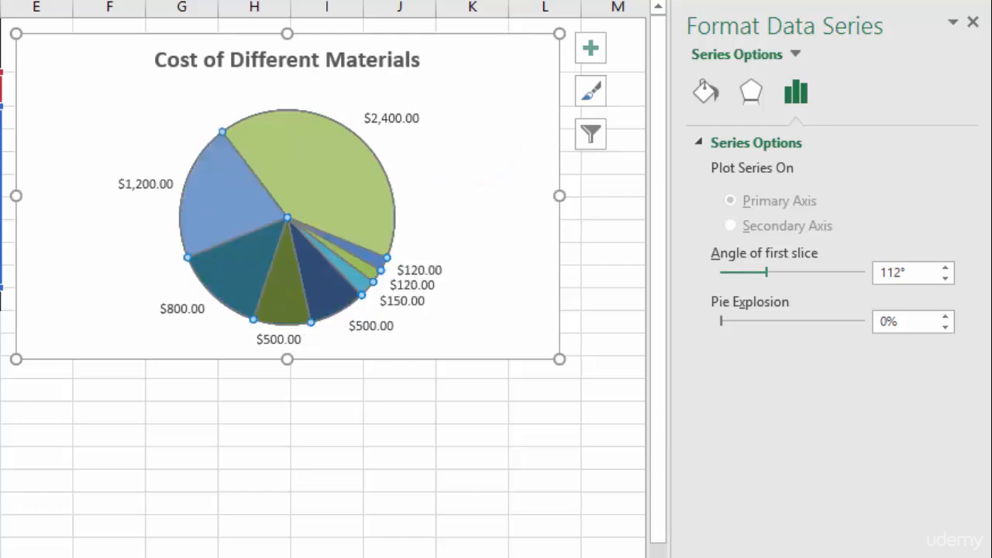
drag(767, 272, 776, 273)
drag(945, 266, 945, 267)
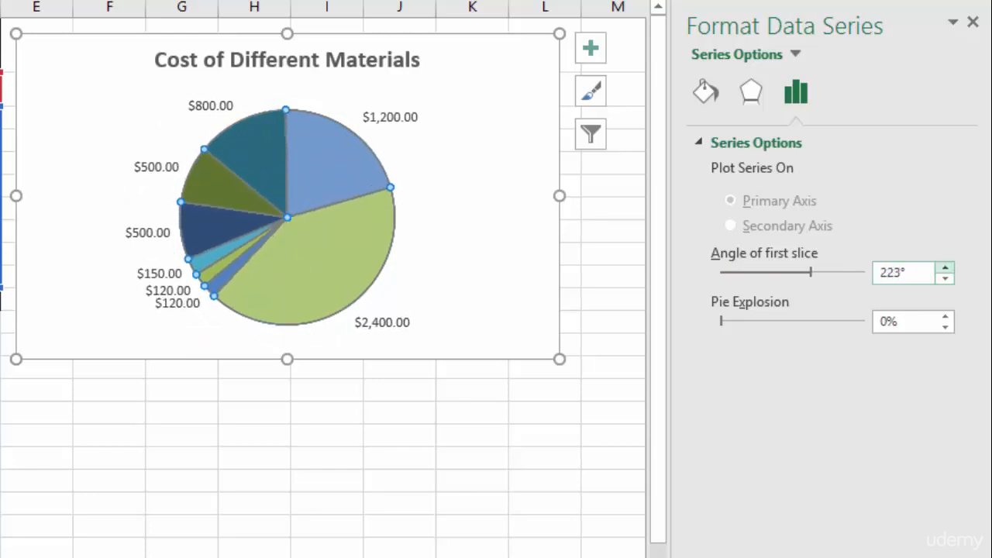
key(ctrl+z)
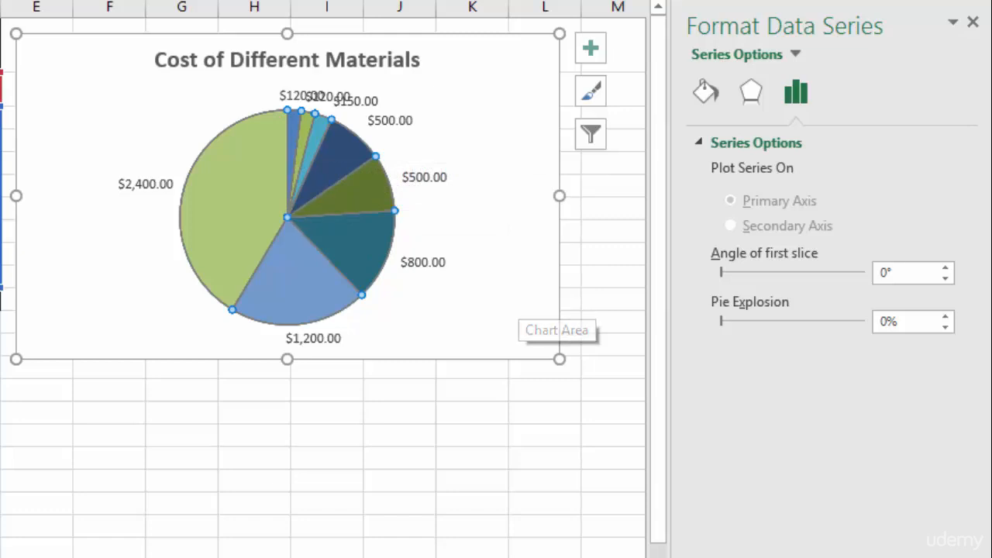
Step: Try a pie explosion of 32% on the series and reset it to 0%
drag(721, 321, 732, 321)
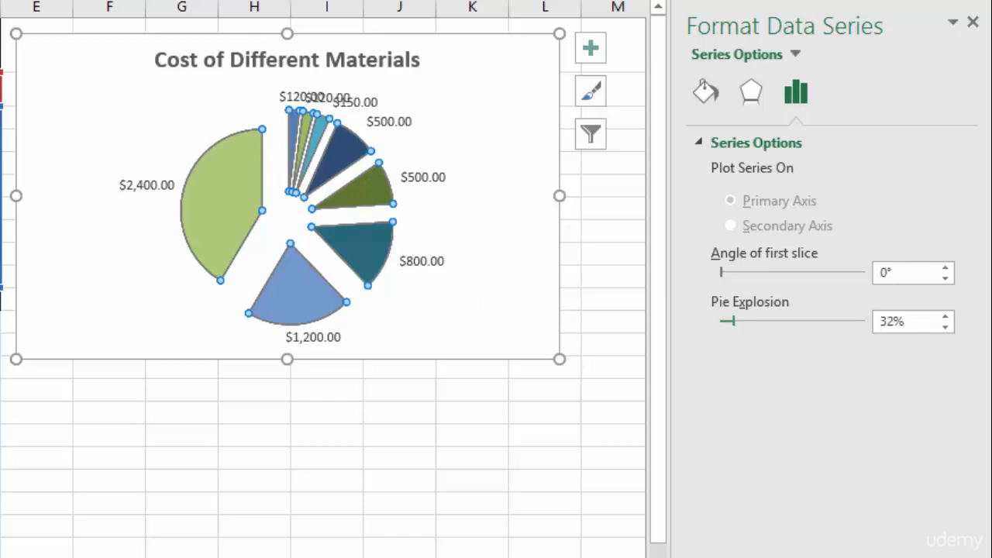
drag(733, 321, 725, 321)
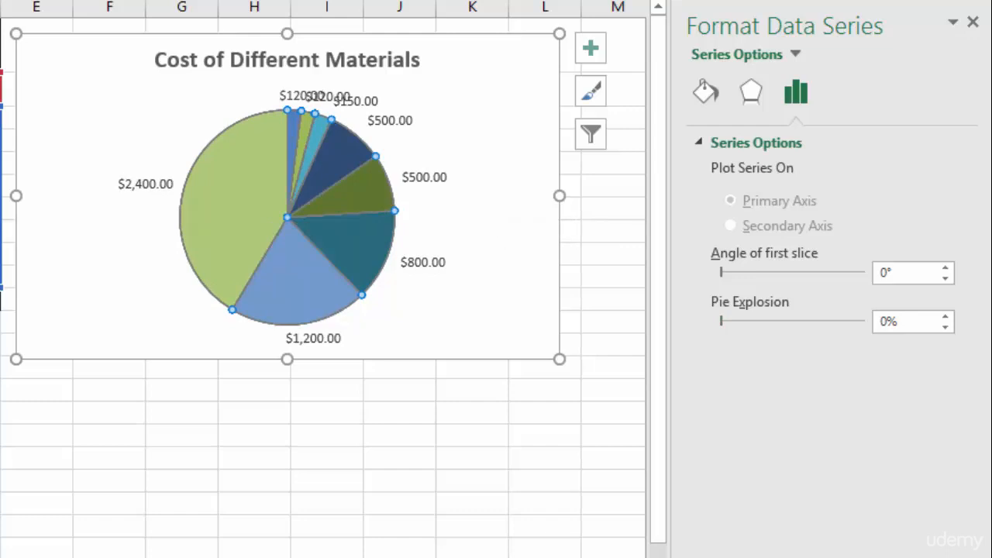
Step: Move the $120, $120, $150 and upper $500 data labels apart and away from their slices, giving them leader lines
click(294, 101)
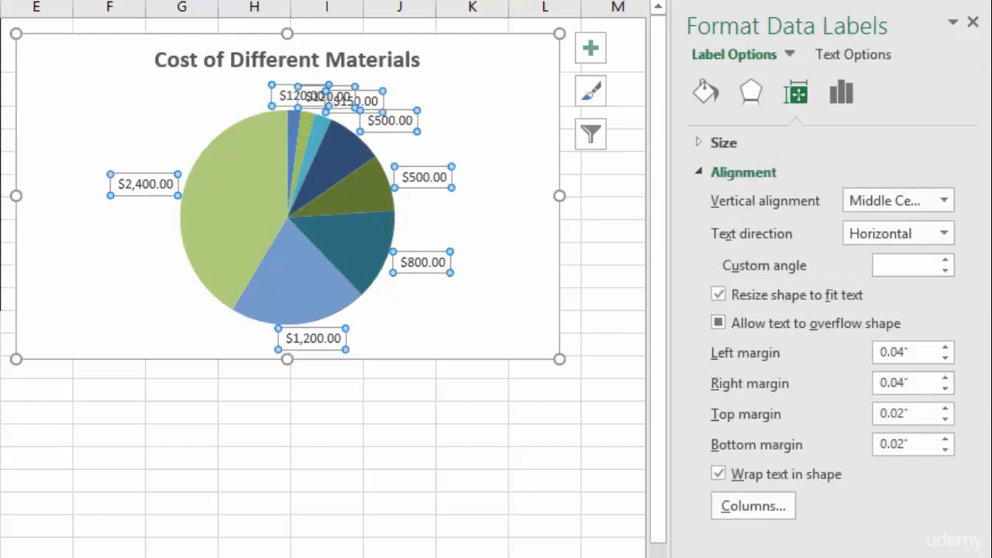
click(293, 98)
drag(293, 98, 229, 95)
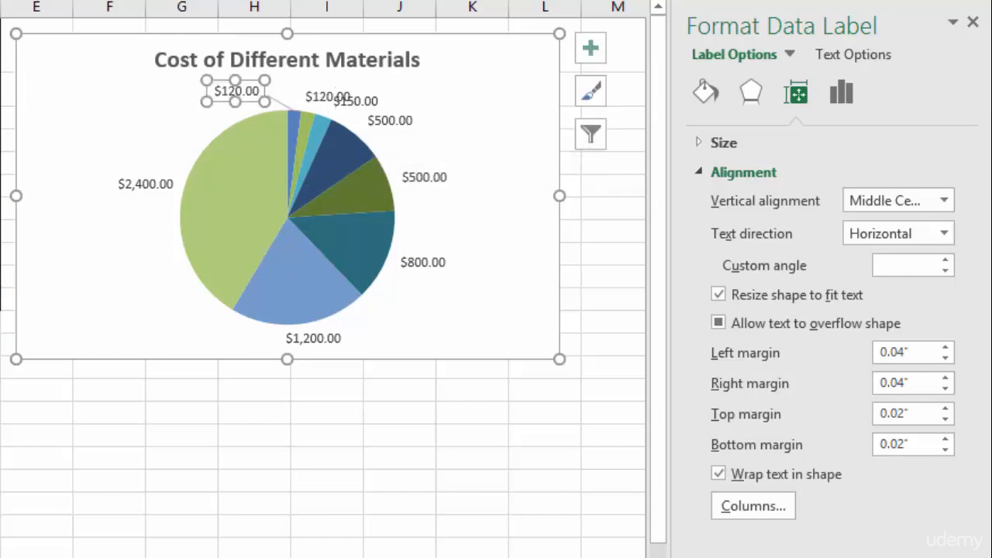
click(358, 84)
click(326, 97)
click(326, 97)
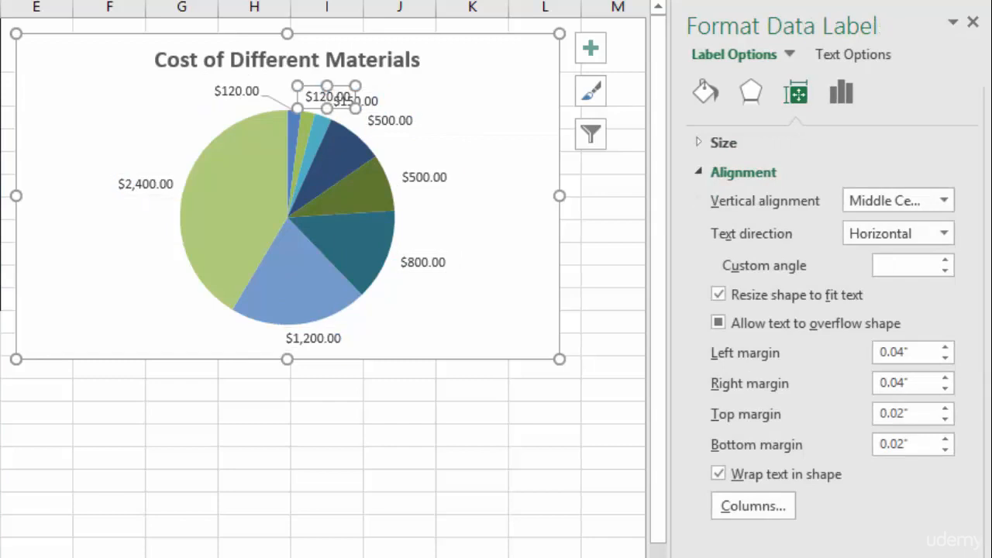
drag(325, 97, 400, 124)
click(346, 103)
click(390, 120)
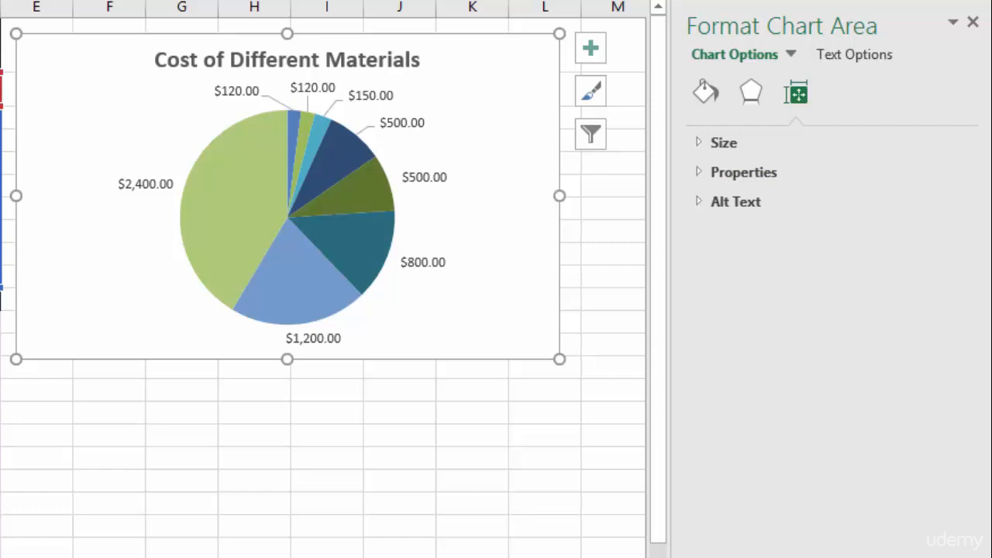
Step: Move the lower $500, $800, $1,200 and $2,400 data labels slightly away from the pie, giving them leader lines
click(424, 176)
click(424, 177)
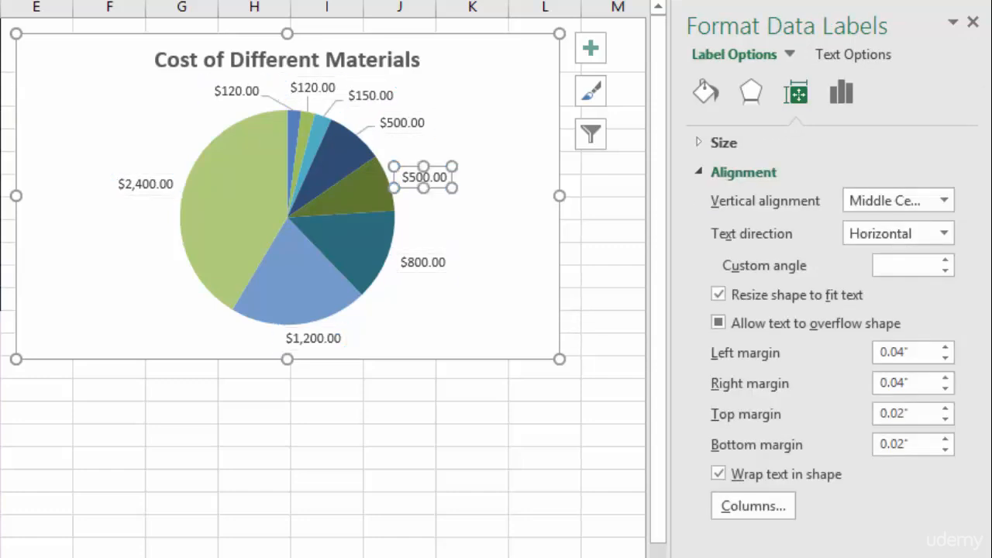
drag(424, 177, 438, 177)
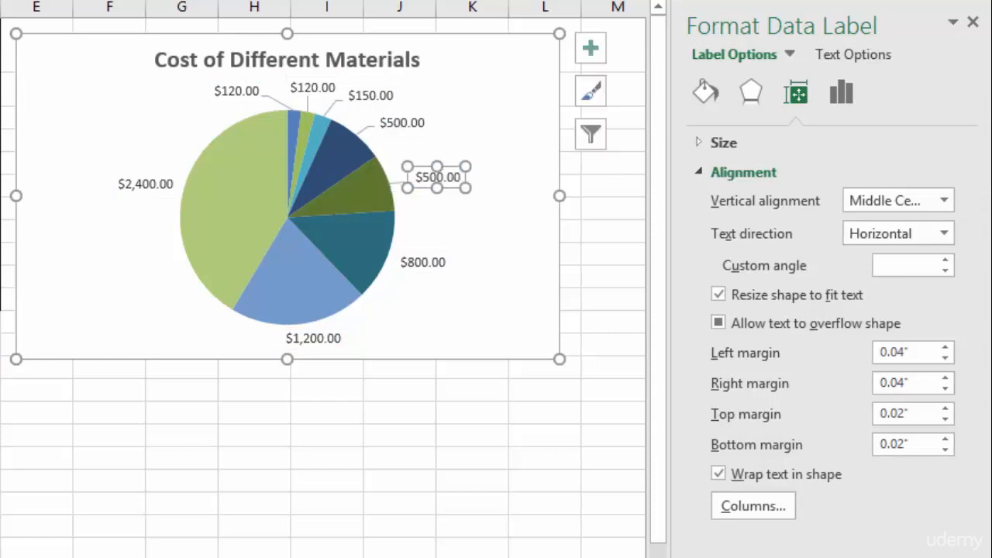
click(422, 263)
drag(423, 263, 430, 269)
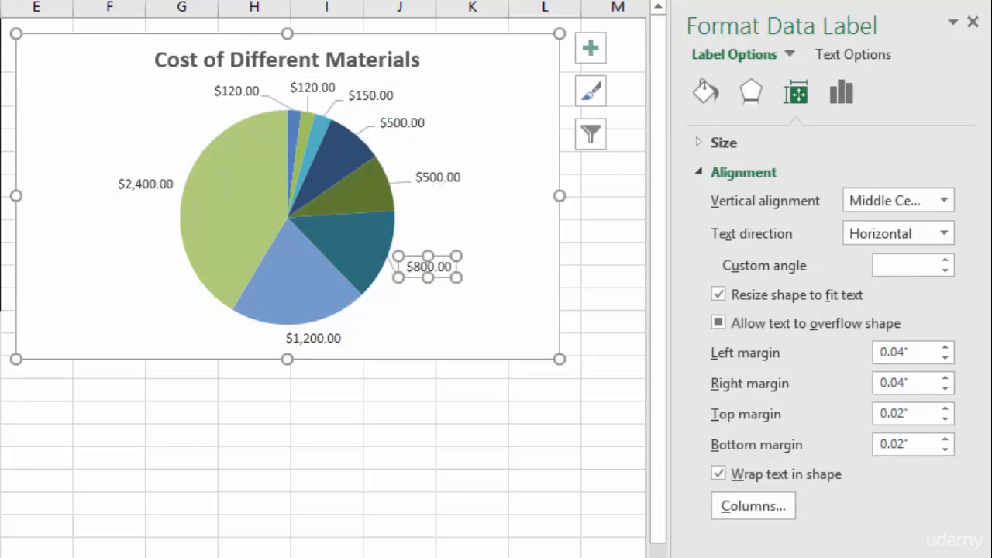
drag(313, 339, 352, 341)
drag(146, 185, 130, 178)
click(502, 333)
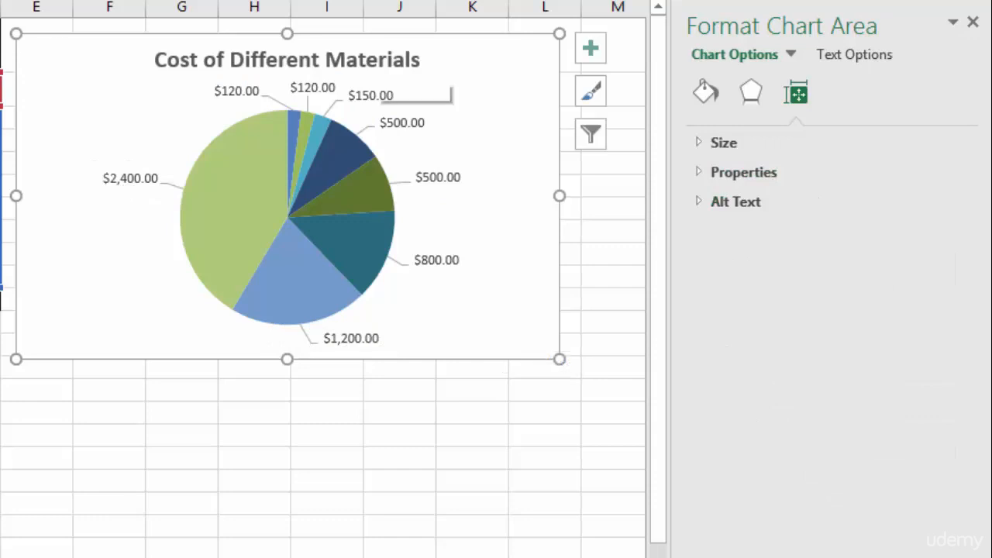
Step: Move the chart title to the chart's lower-left corner and break it into two lines after "Cost of"
click(372, 71)
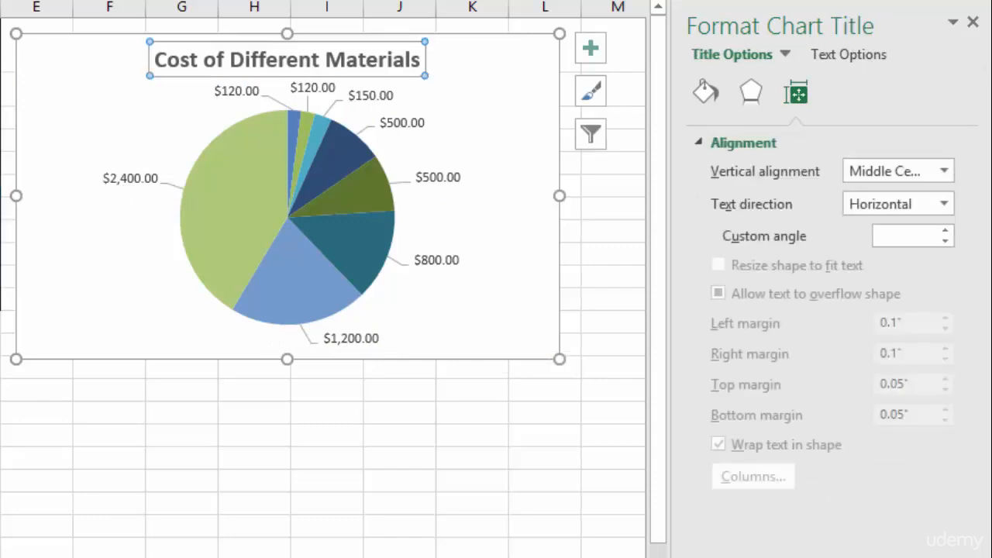
drag(372, 72, 242, 340)
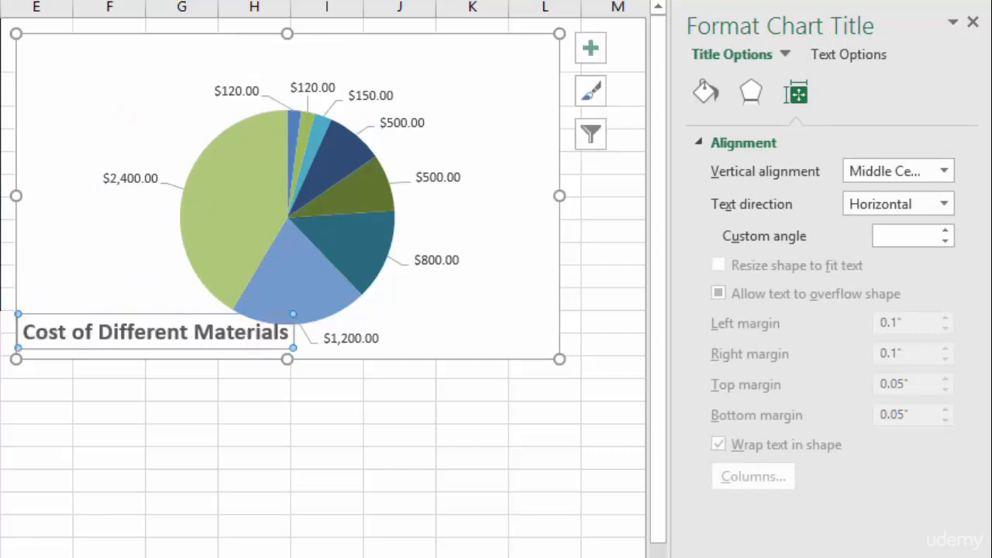
double_click(104, 332)
click(97, 332)
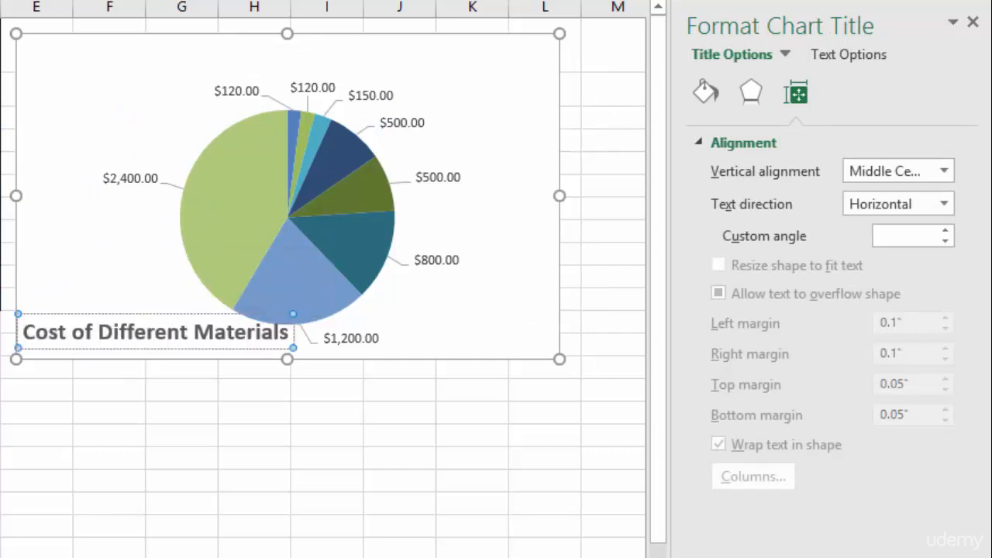
key(Return)
Step: Left-align both lines of the chart title
drag(122, 313, 246, 343)
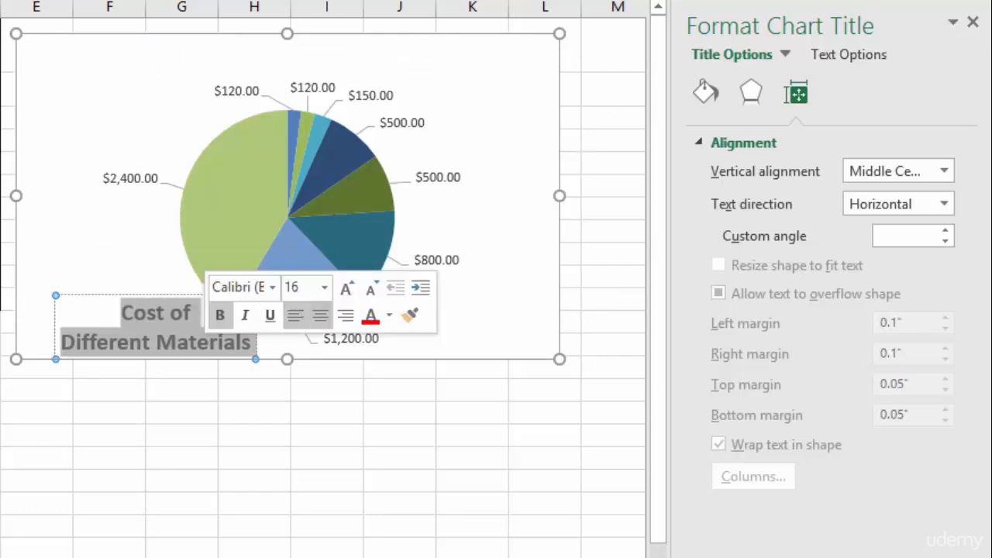
click(295, 315)
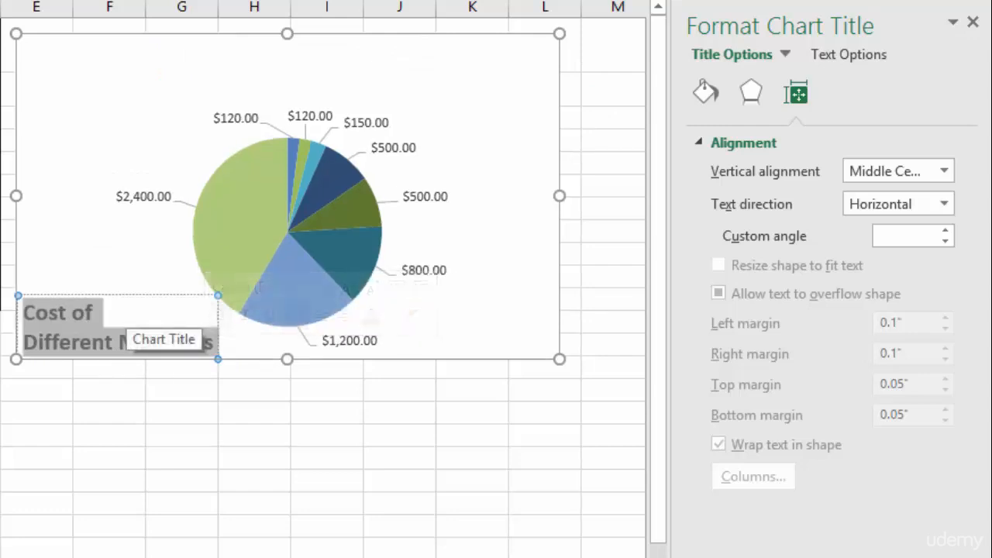
click(108, 256)
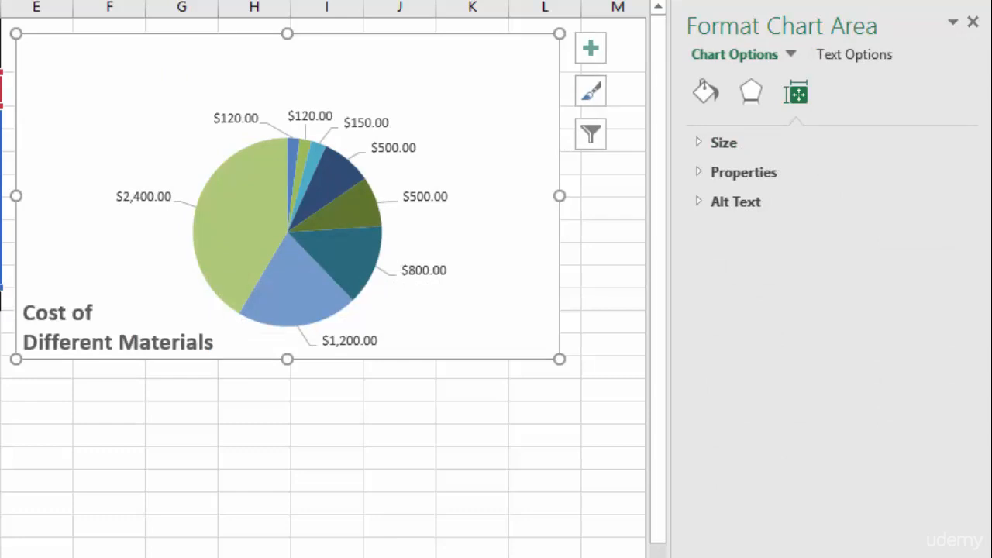
Step: Enlarge the pie's plot area from its upper-left corner and move it up within the chart, clear of the title
click(245, 195)
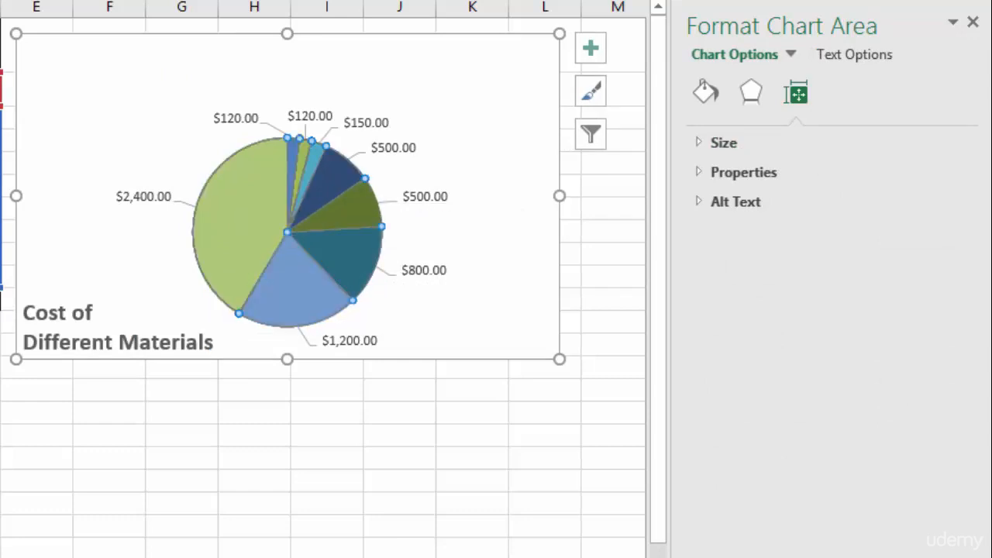
click(214, 157)
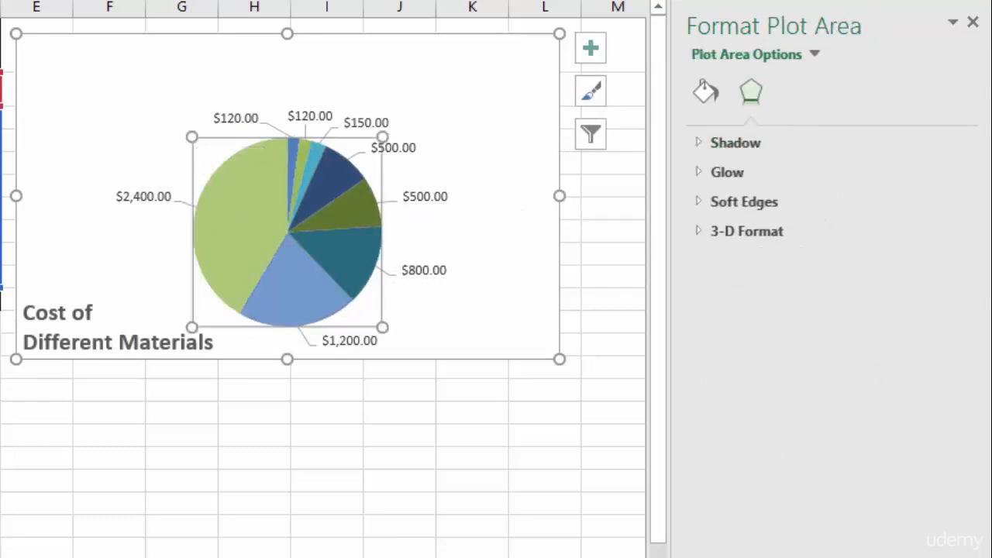
drag(193, 137, 160, 105)
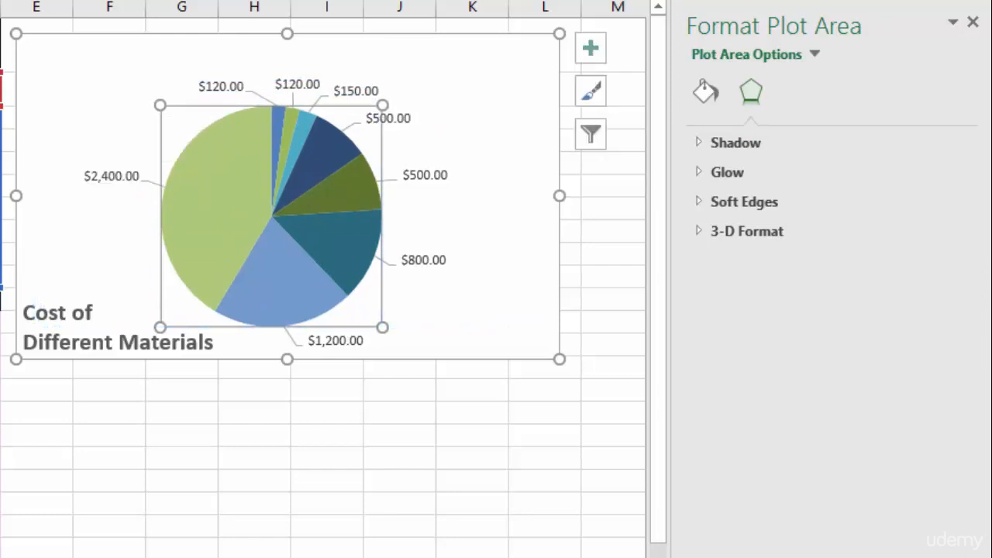
drag(176, 122, 175, 89)
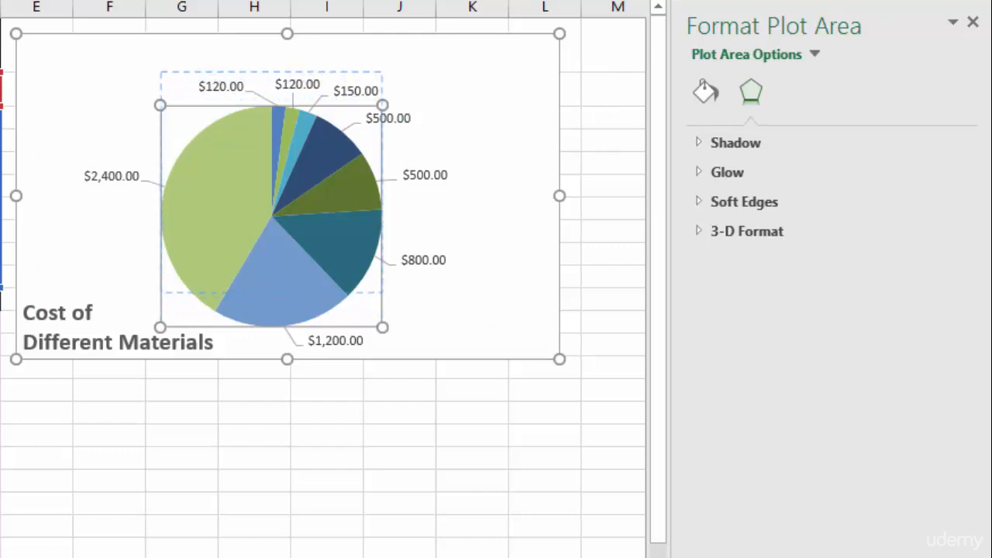
click(481, 310)
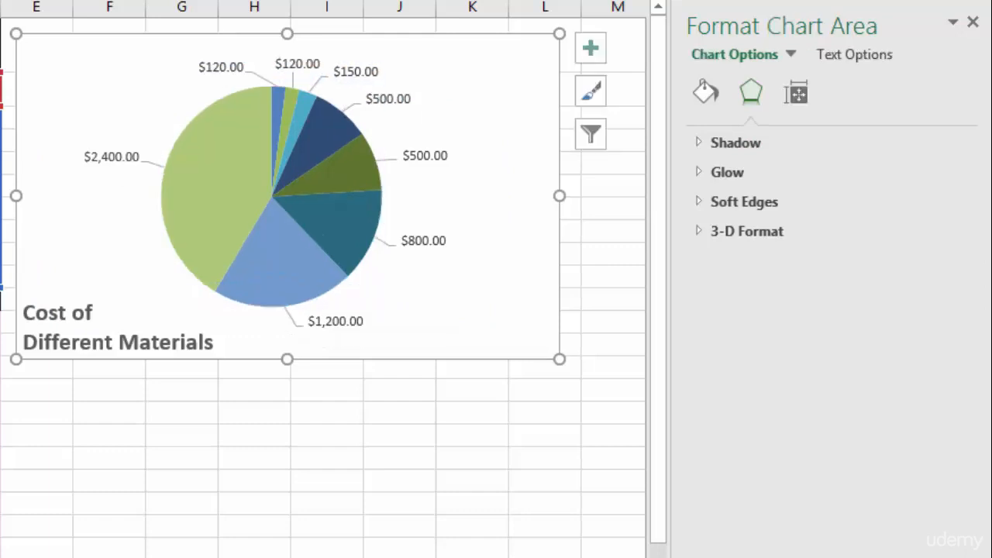
Step: Shift the chart title slightly up and inward from the chart's lower-left corner, then deselect the chart
click(49, 314)
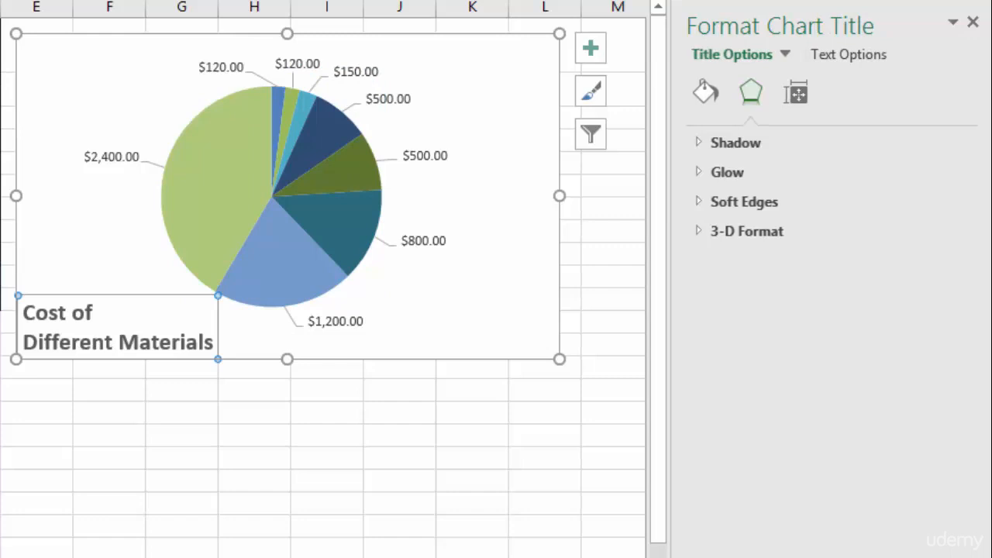
drag(77, 295, 93, 285)
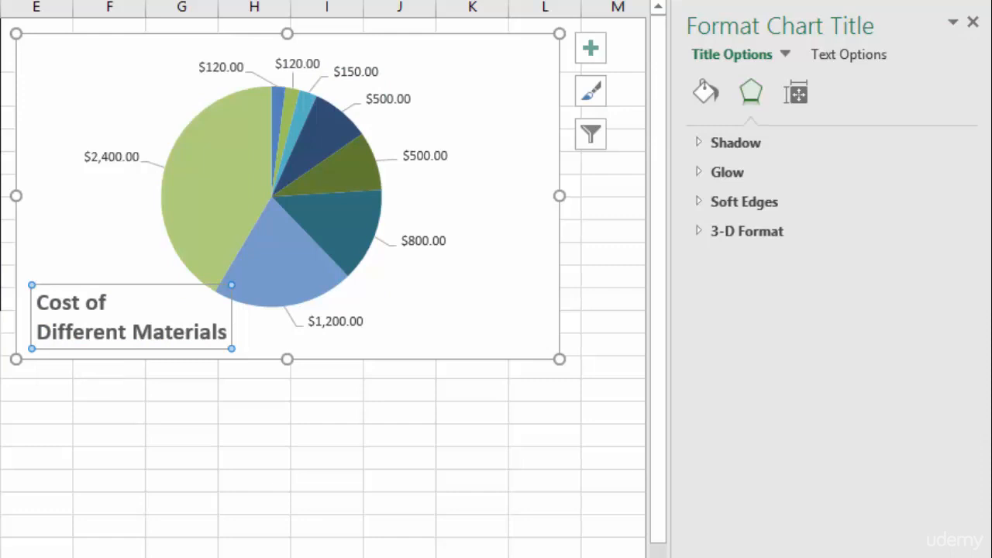
click(473, 390)
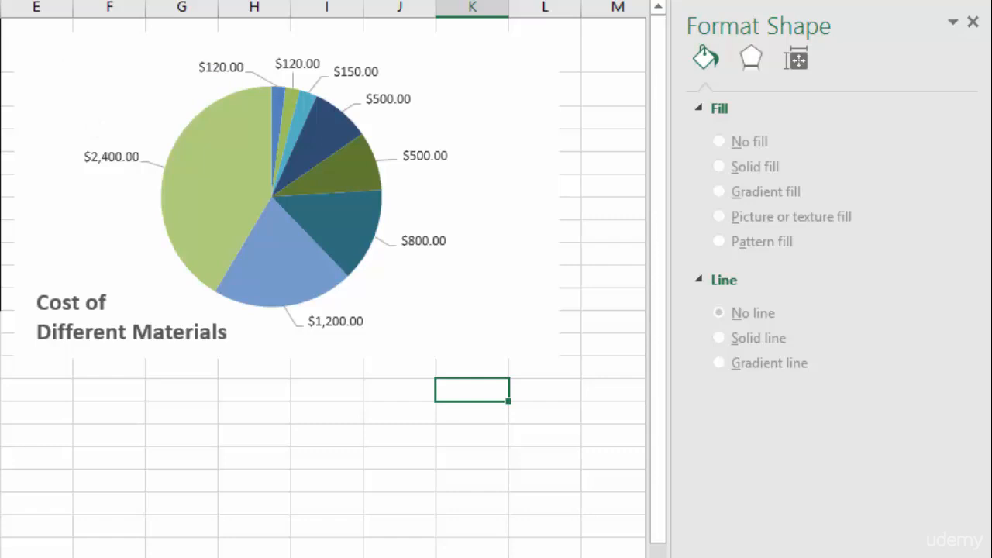
Step: Set the pie's data labels to show category name and percentage instead of the value
click(112, 157)
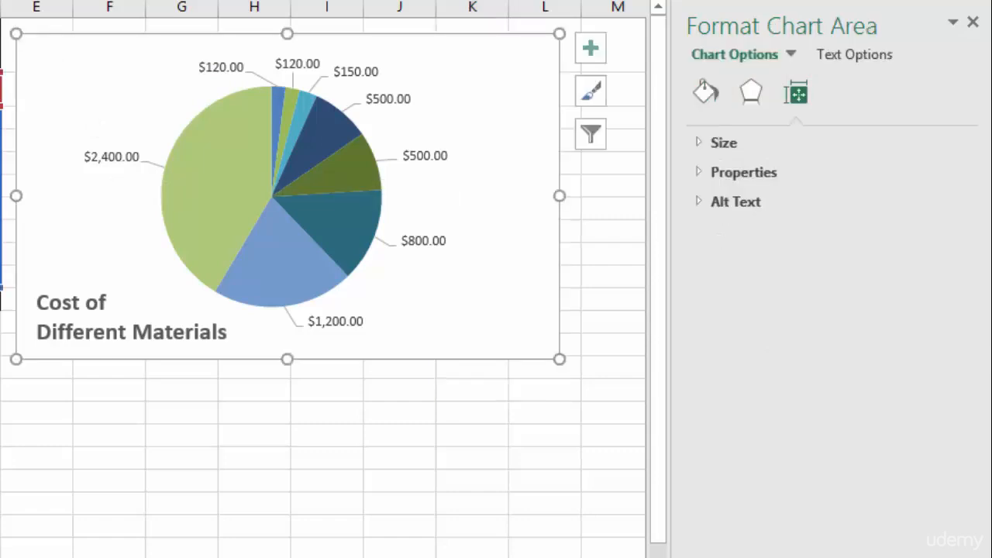
click(112, 156)
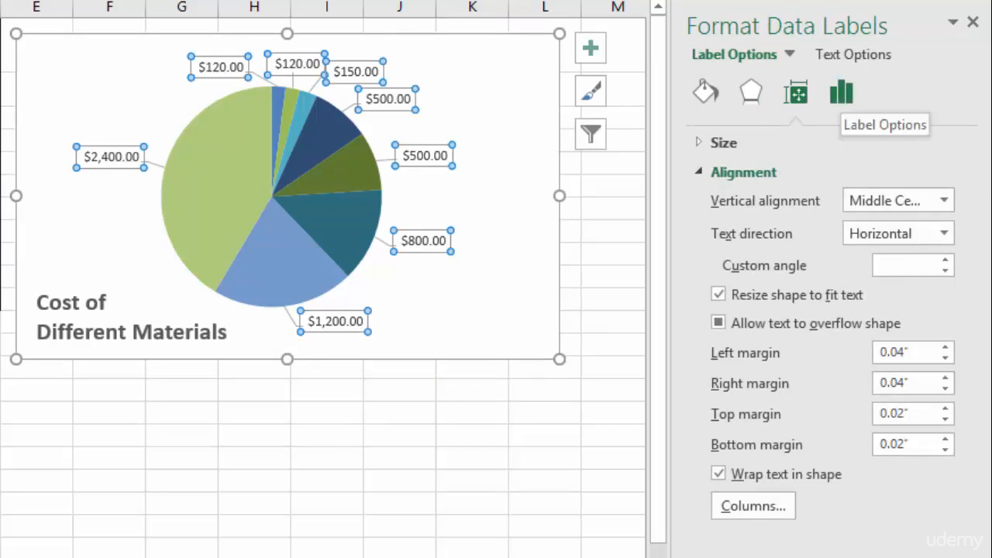
click(842, 93)
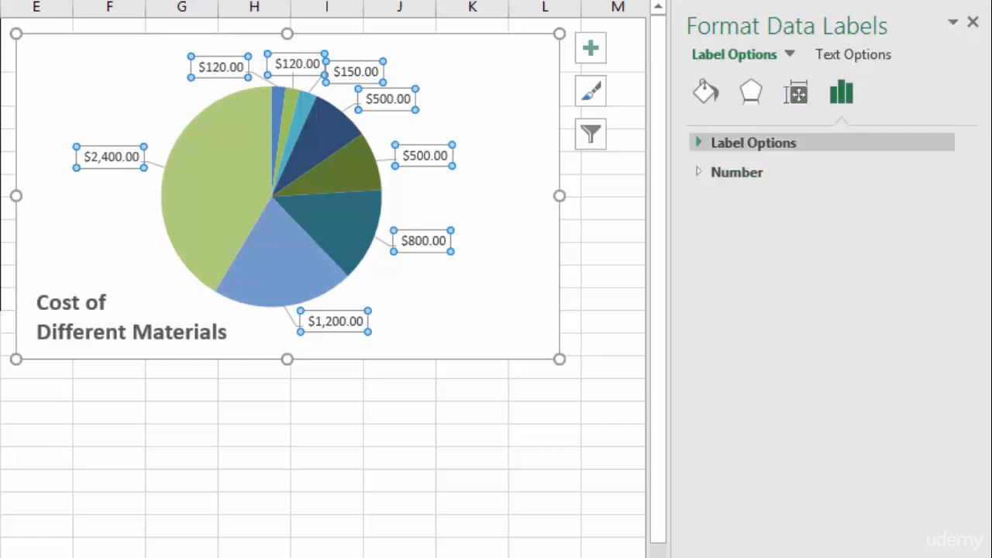
click(754, 143)
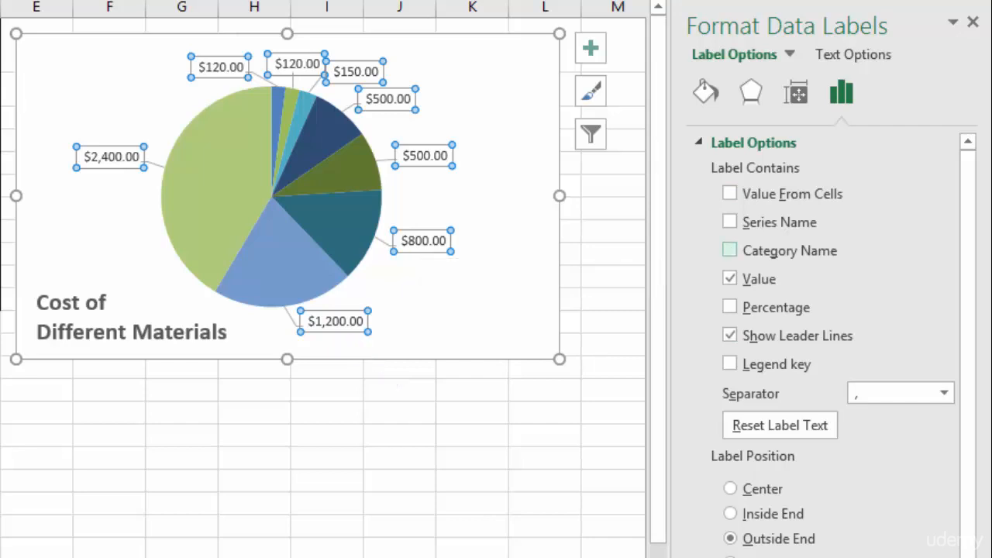
click(730, 250)
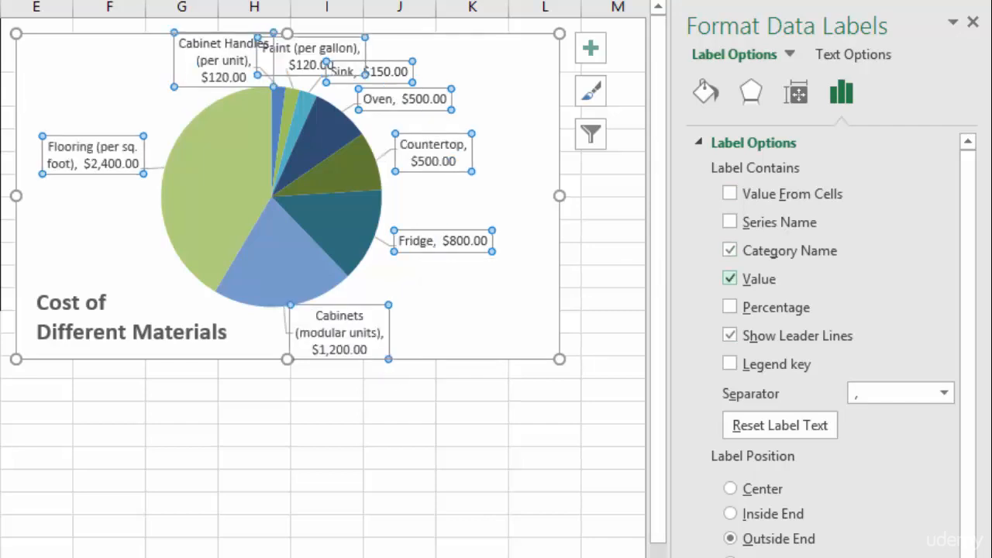
click(730, 278)
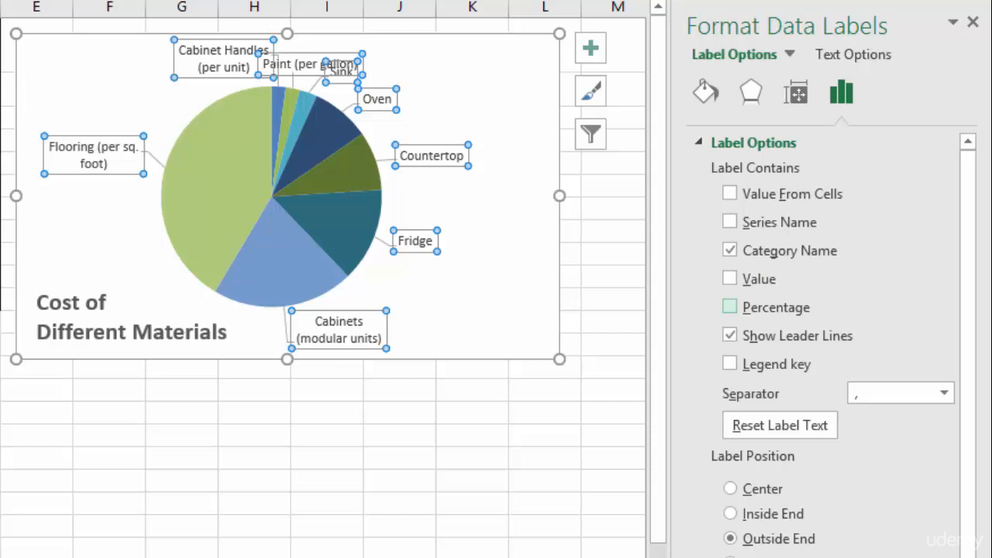
click(730, 307)
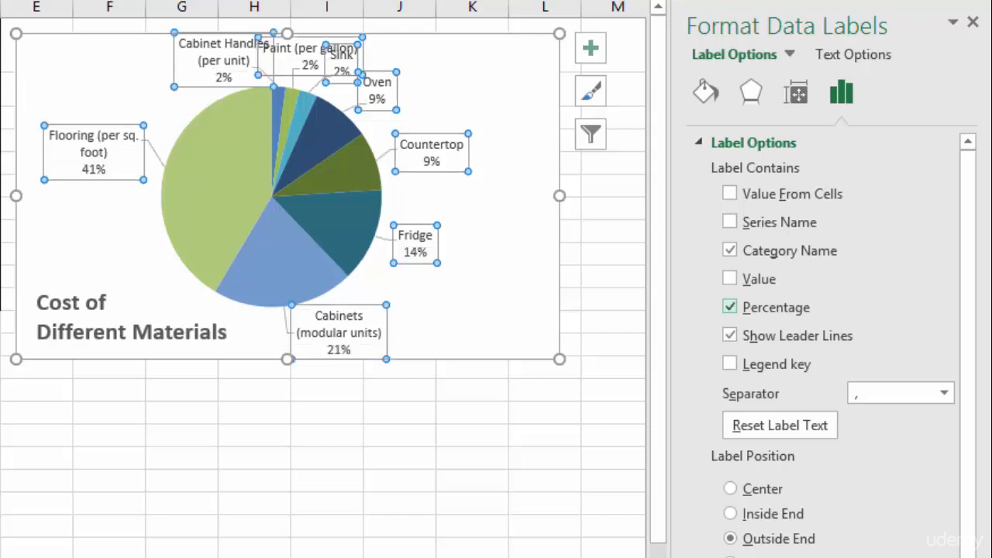
click(489, 273)
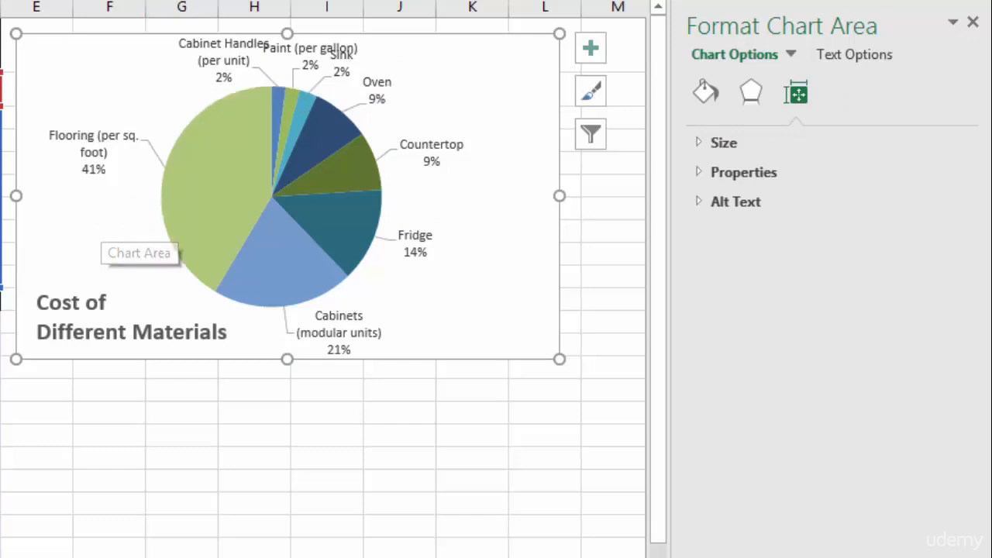
Step: Move the overlapping Cabinet Handles and Paint data labels to the left so they stand clear of their neighbours
click(218, 74)
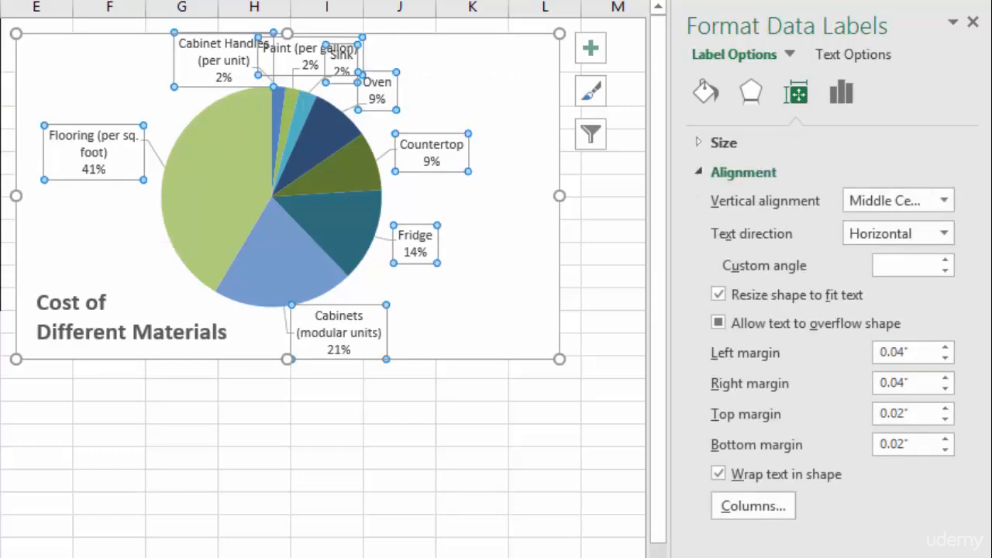
click(218, 74)
drag(218, 74, 177, 71)
click(287, 52)
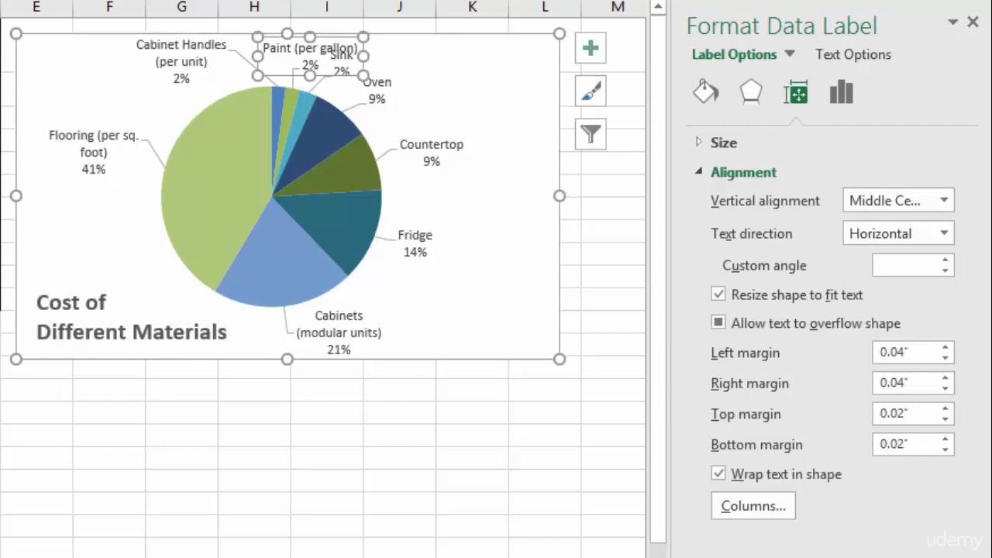
drag(287, 52, 266, 52)
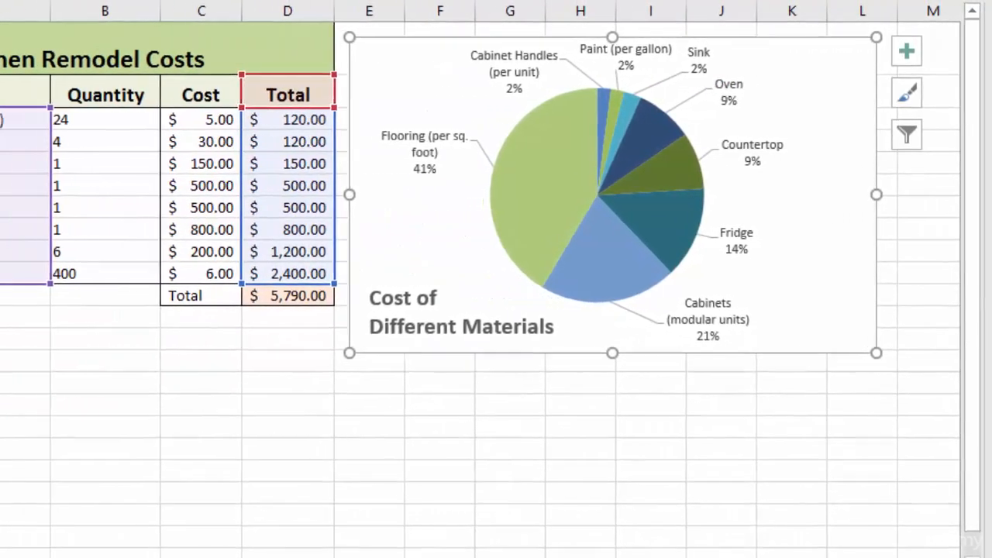
Step: Remove "(per unit)" from the Cabinet Handles entry in cell A3
double_click(209, 120)
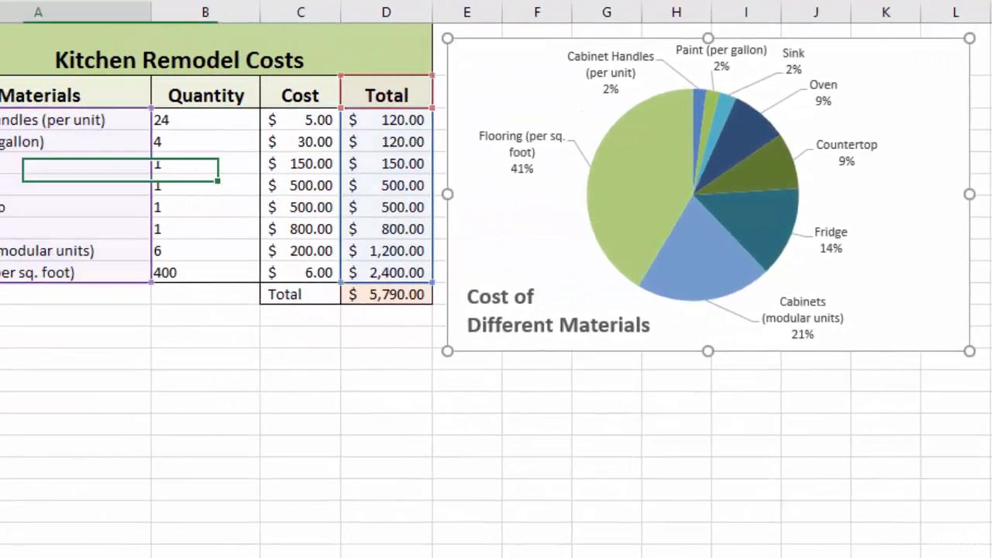
key(BackSpace)
key(BackSpace)
key(BackSpace)
key(BackSpace)
key(BackSpace)
key(BackSpace)
key(BackSpace)
key(BackSpace)
key(BackSpace)
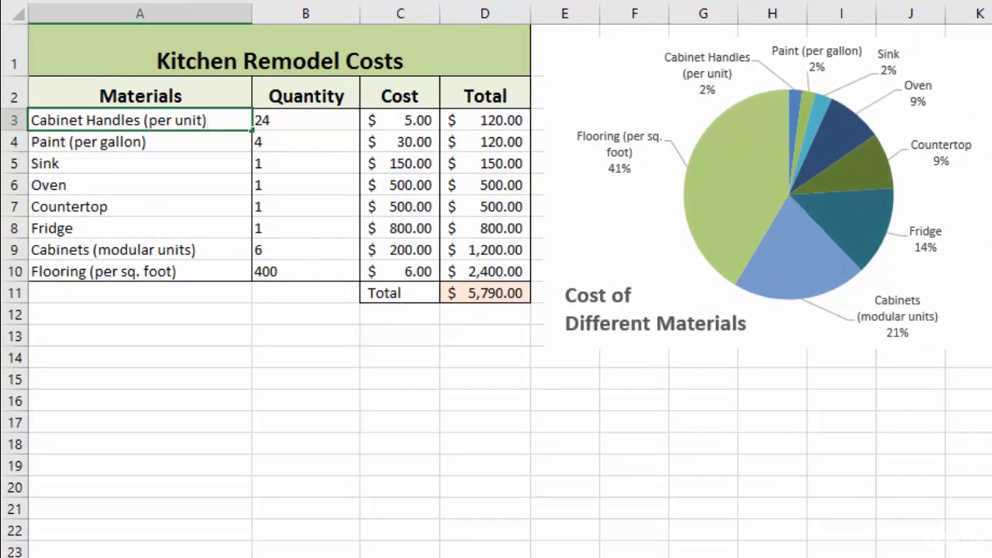
key(BackSpace)
key(BackSpace)
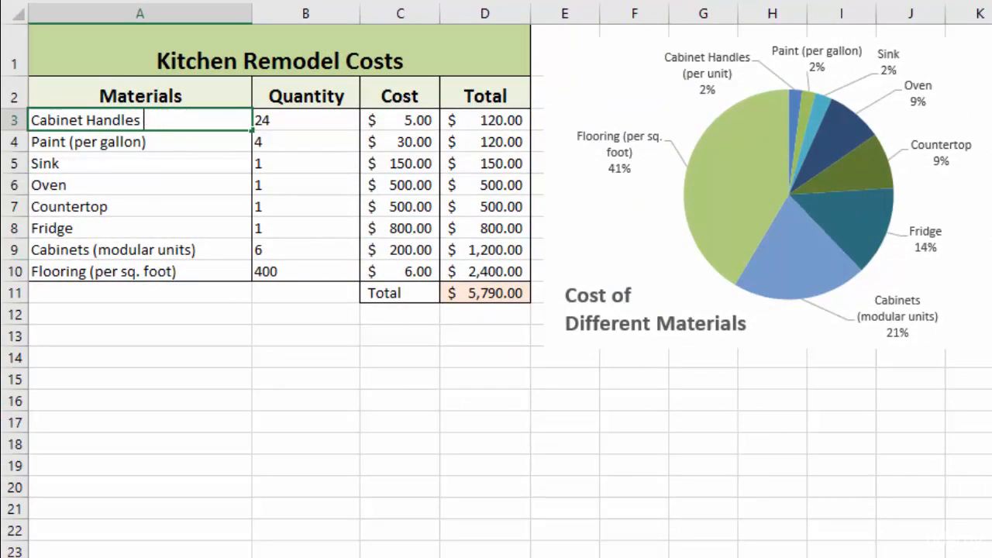
key(Return)
Step: Shorten the material name in cell A4 to "Paint" by removing "(per gallon)"
key(F2)
key(BackSpace)
key(BackSpace)
key(BackSpace)
key(BackSpace)
key(BackSpace)
key(BackSpace)
key(BackSpace)
key(BackSpace)
key(BackSpace)
key(BackSpace)
key(BackSpace)
key(BackSpace)
key(BackSpace)
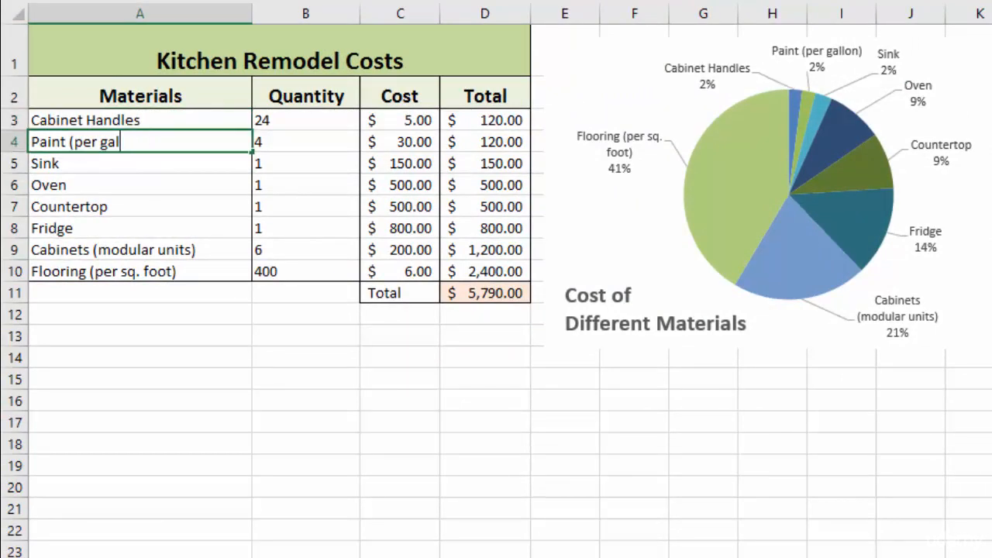
key(Return)
Step: Shorten the material name in cell A9 to "Cabinets" by removing "(modular units)"
key(Down)
key(Down)
key(Down)
key(Down)
key(F2)
key(BackSpace)
key(BackSpace)
key(BackSpace)
key(BackSpace)
key(BackSpace)
key(BackSpace)
key(BackSpace)
key(BackSpace)
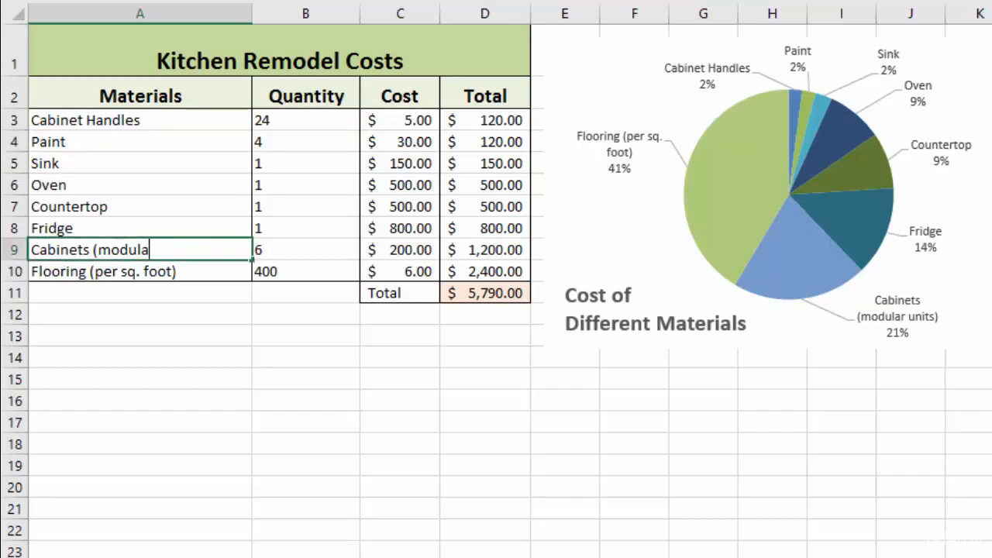
key(BackSpace)
key(BackSpace)
key(BackSpace)
key(BackSpace)
key(BackSpace)
key(BackSpace)
key(BackSpace)
key(BackSpace)
key(Return)
Step: Remove "(per sq. foot)" from the Flooring entry in cell A10
key(F2)
key(ctrl+shift+Left)
key(ctrl+shift+Left)
key(ctrl+shift+Left)
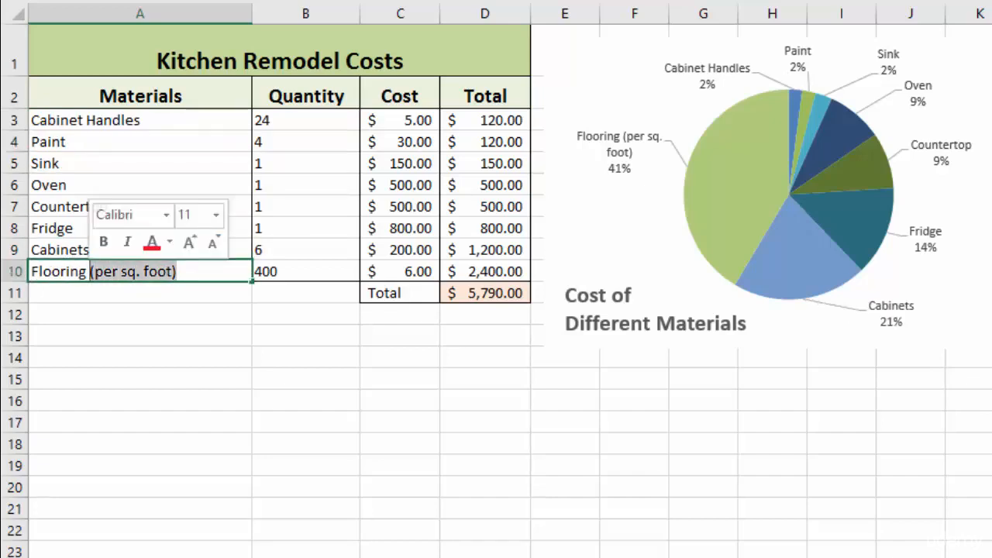
key(BackSpace)
click(486, 336)
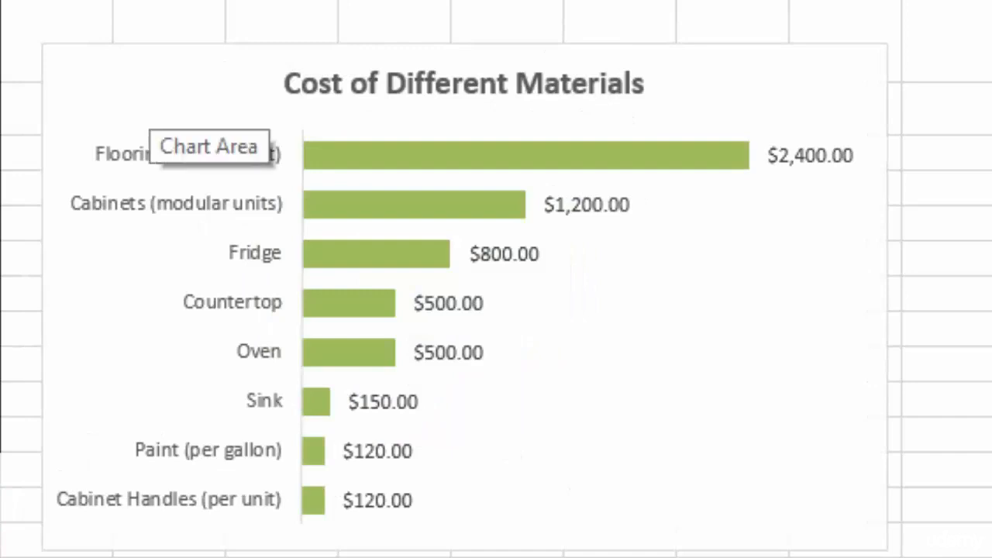
Step: Try changing the clustered bar chart of material costs to a pie chart, and undo the change
right_click(149, 96)
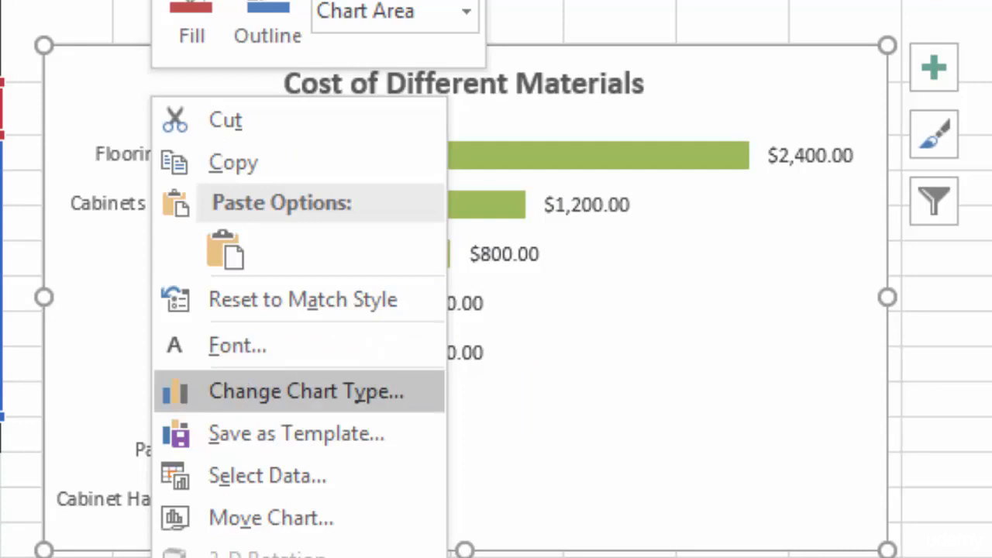
click(306, 391)
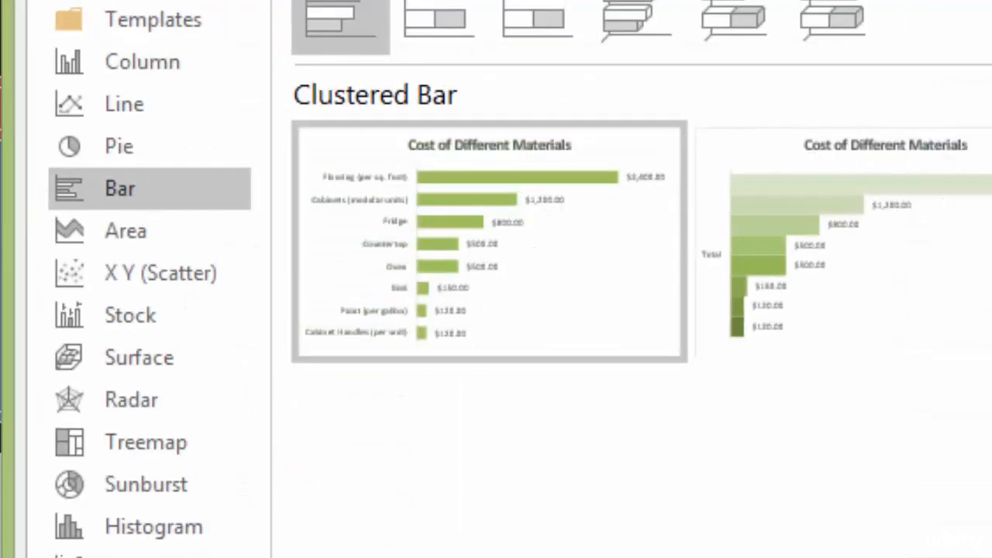
click(118, 146)
mouse_move(492, 240)
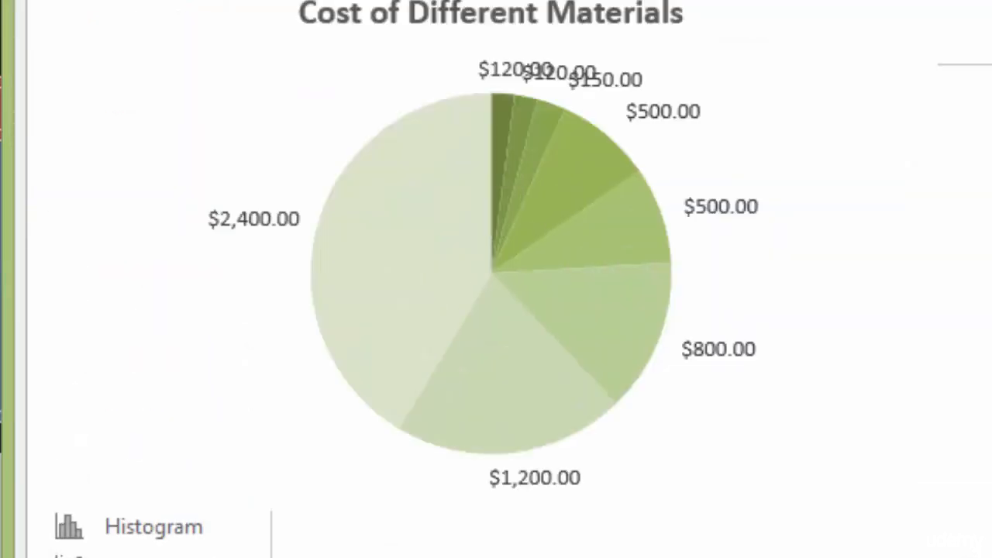
key(Return)
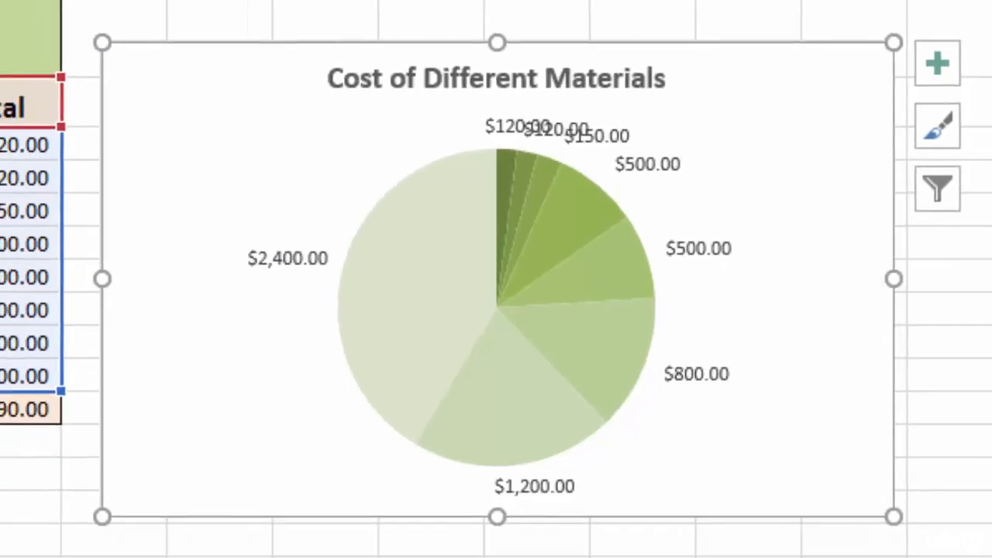
key(ctrl+z)
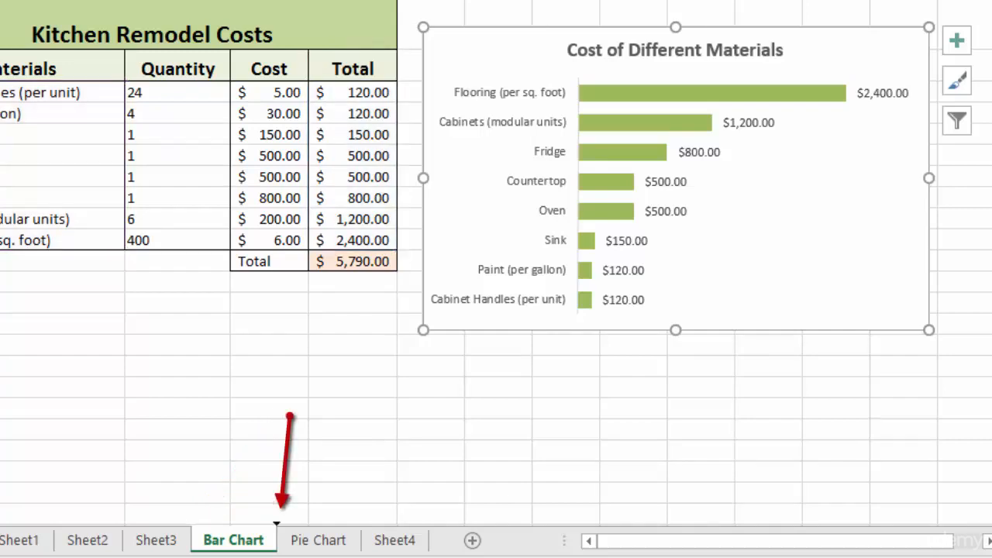
Step: Duplicate the Bar Chart worksheet directly after the original and return to the original sheet
drag(233, 541, 280, 541)
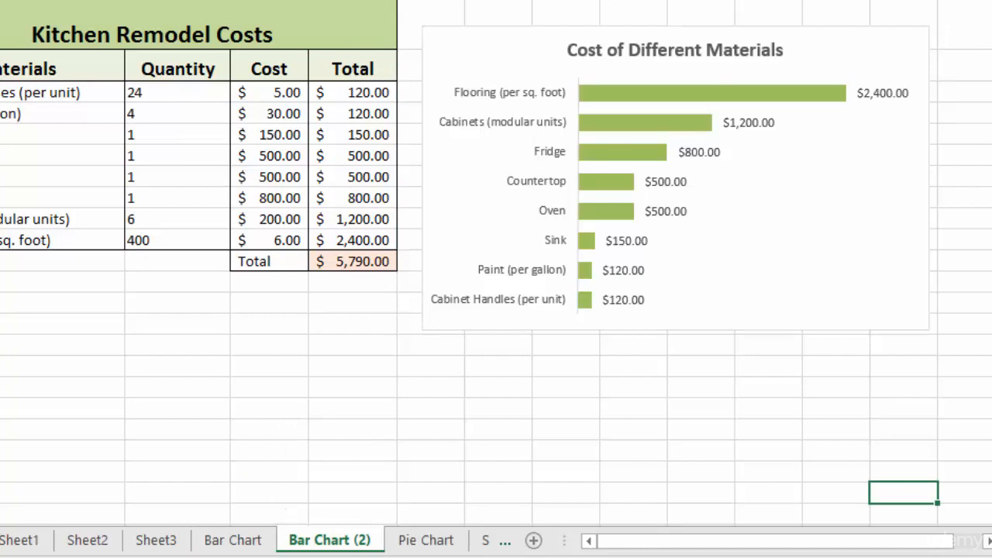
click(865, 53)
right_click(463, 228)
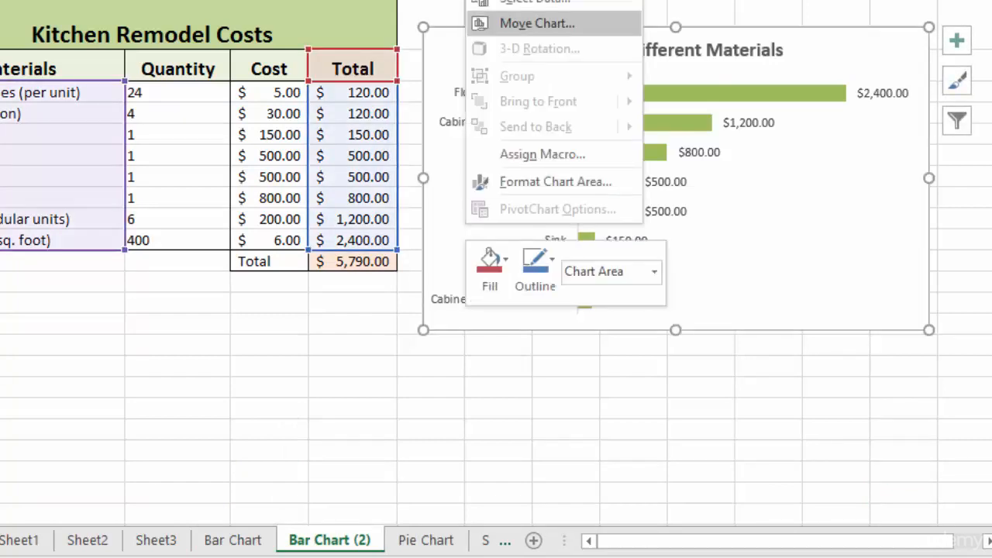
key(ctrl+Page_Up)
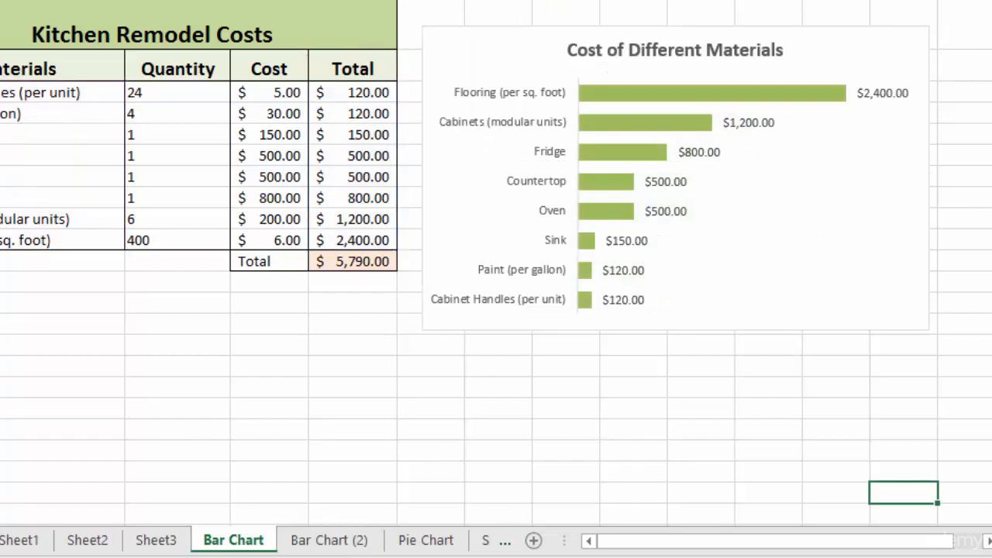